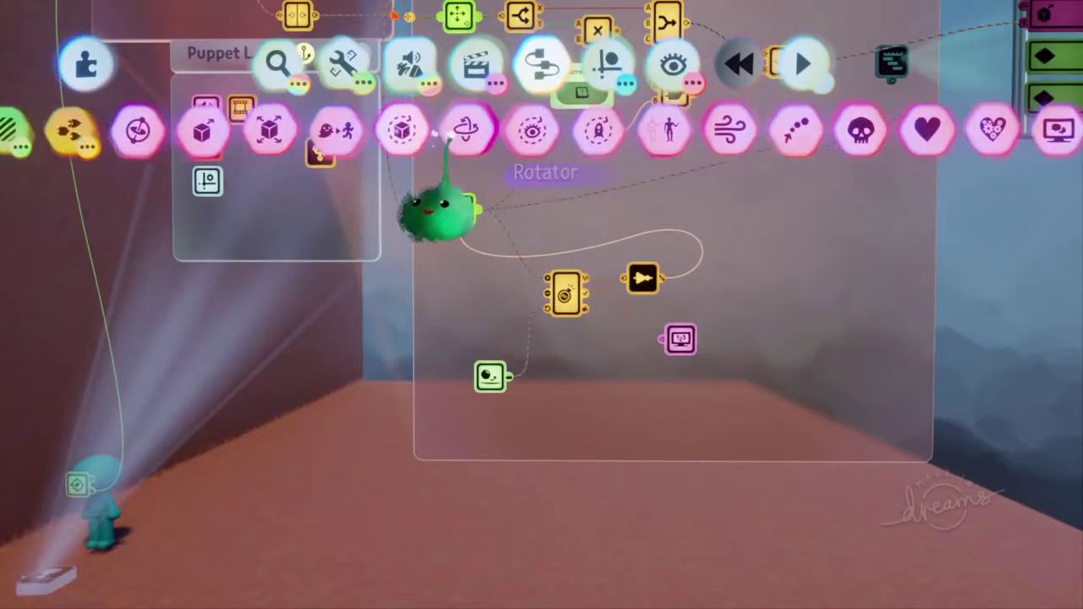
- Place a Mover gadget in the microchip beside the impact sensor and turn grid snap off
scroll(419, 135, left, 2)
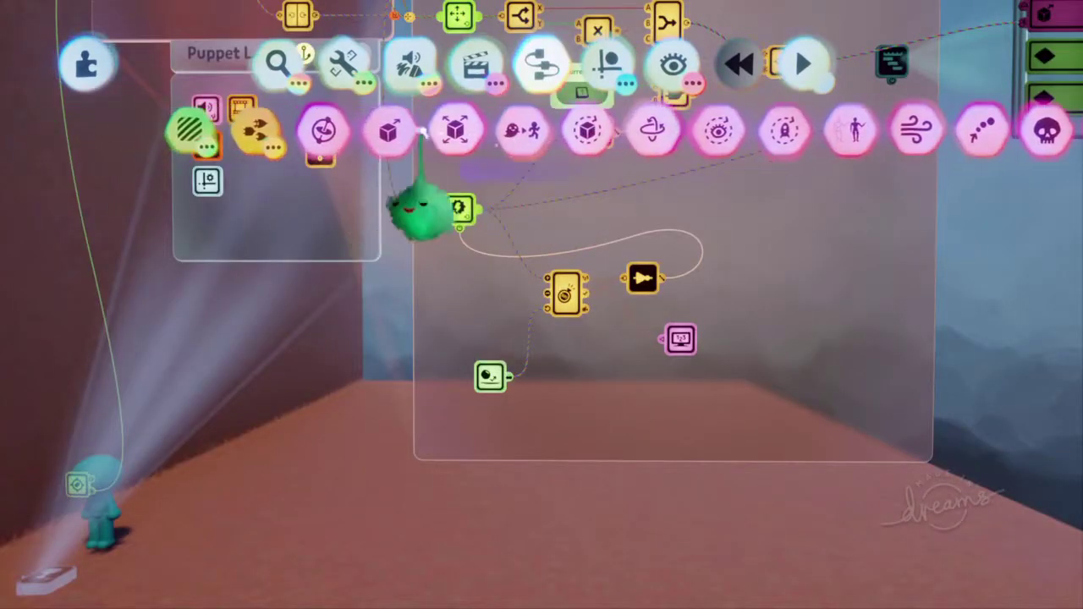
click(415, 133)
click(573, 379)
scroll(584, 389, up, 3)
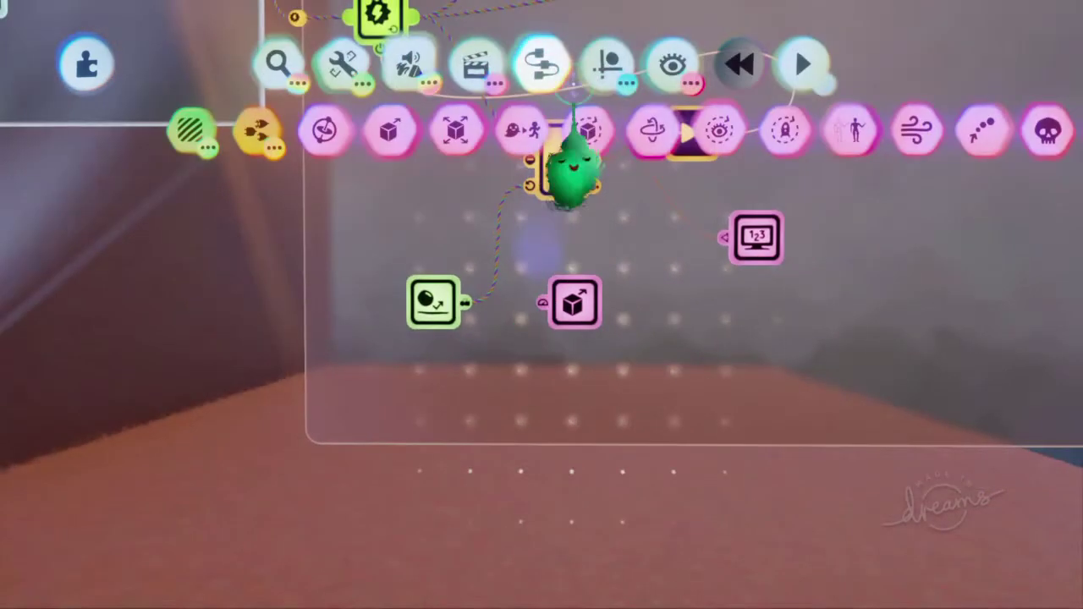
click(606, 66)
click(443, 131)
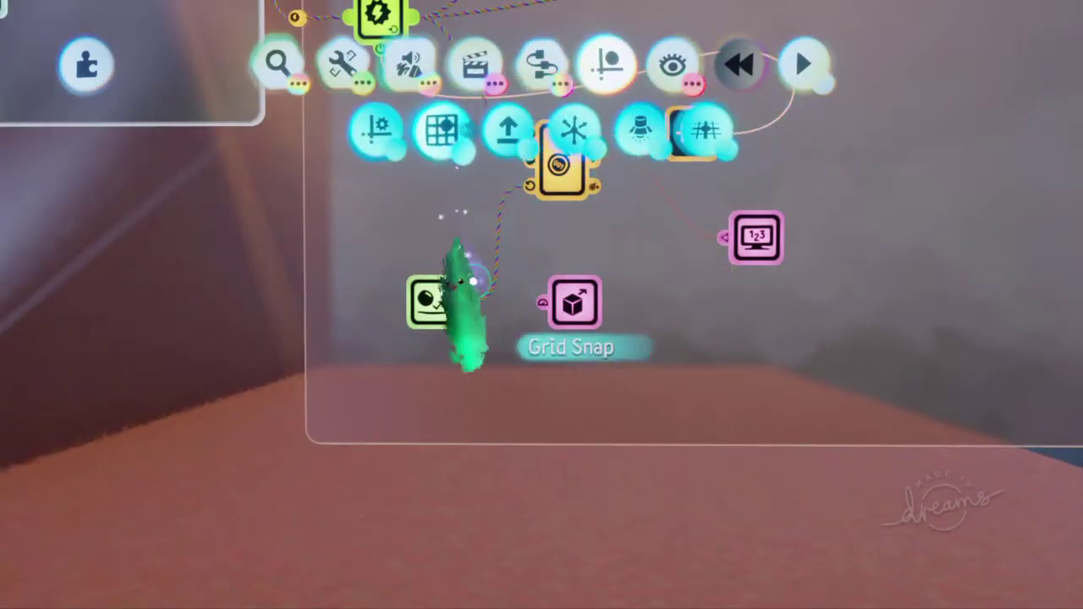
- Open the impact sensor's and the Mover's settings, set the Mover's movement strength to 0%, and close the impact sensor's settings
click(438, 385)
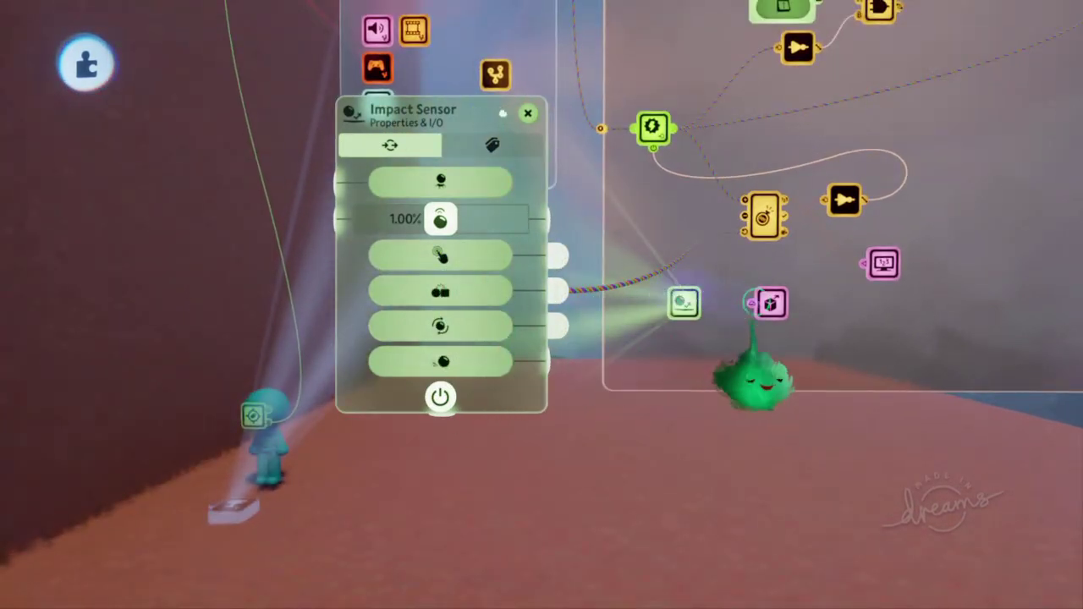
click(772, 303)
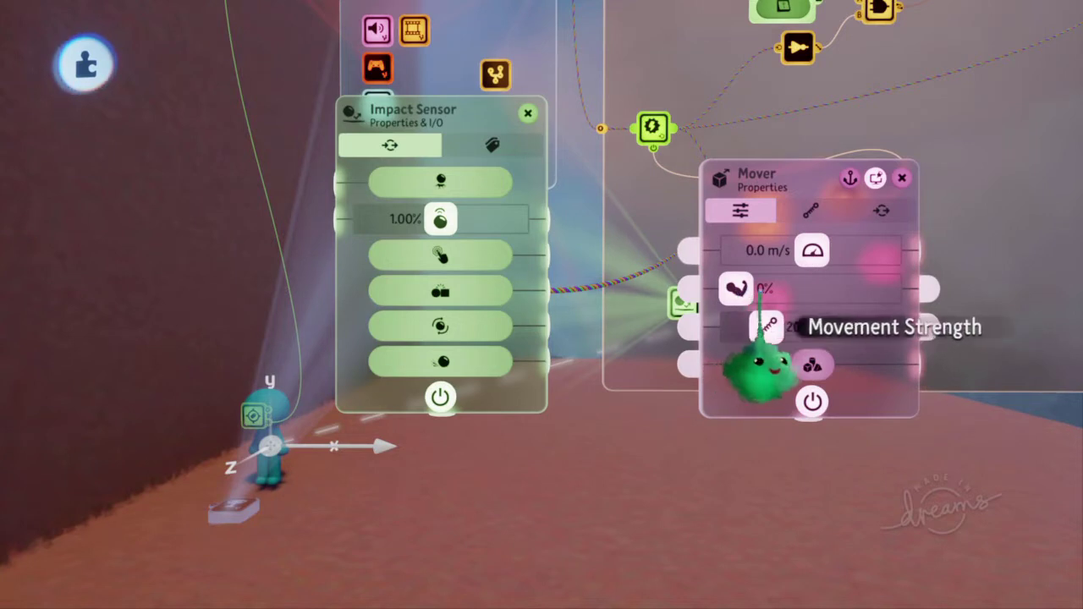
drag(760, 292, 741, 290)
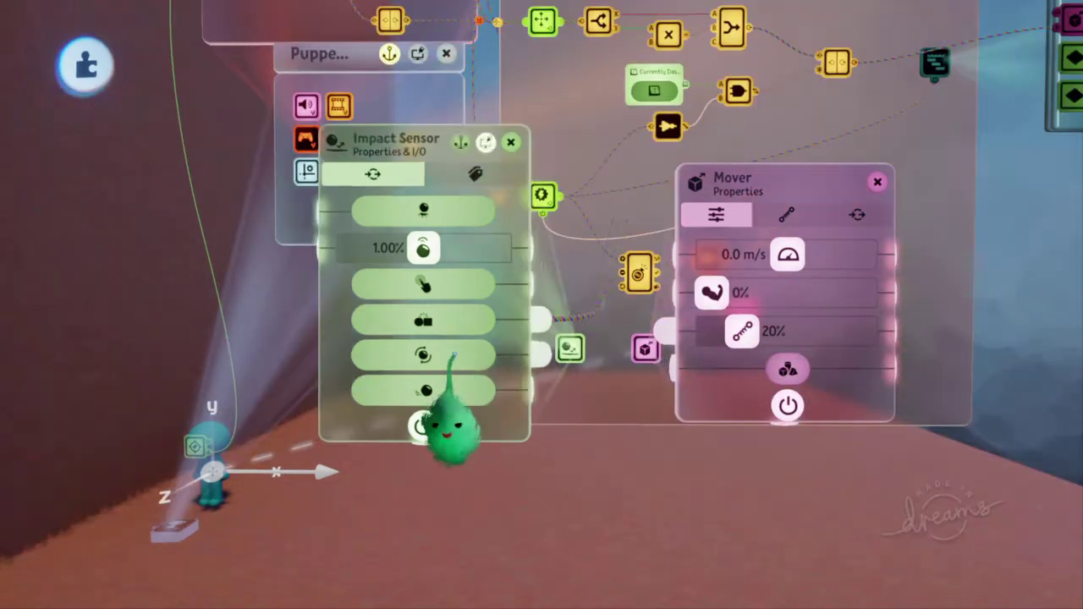
key(Escape)
- Lift the puppet high above the floor and run the scene to test how it falls
middle_drag(584, 415, 507, 444)
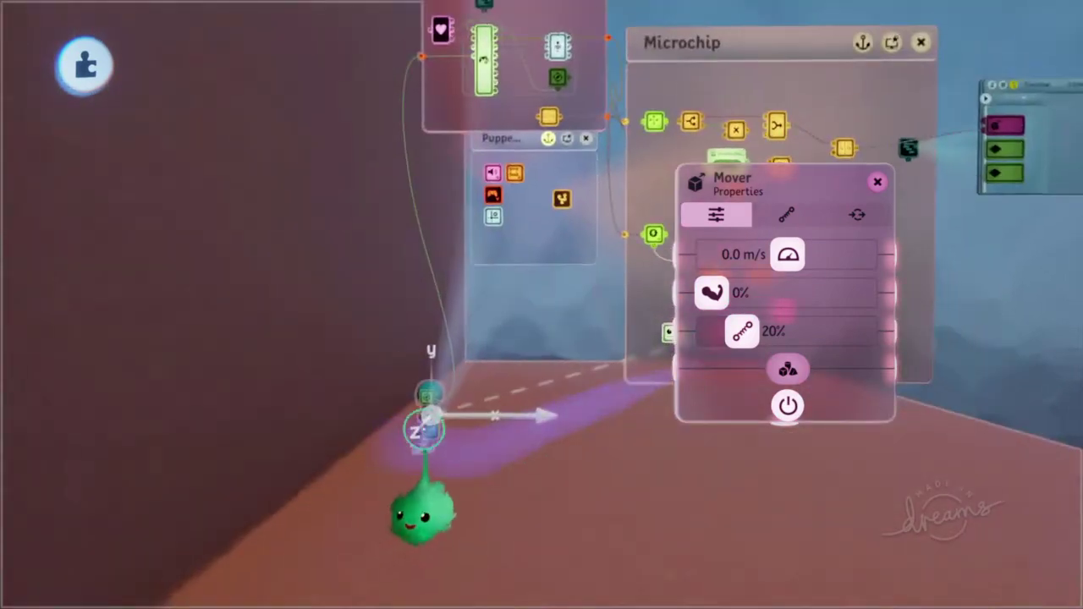
drag(423, 427, 556, 8)
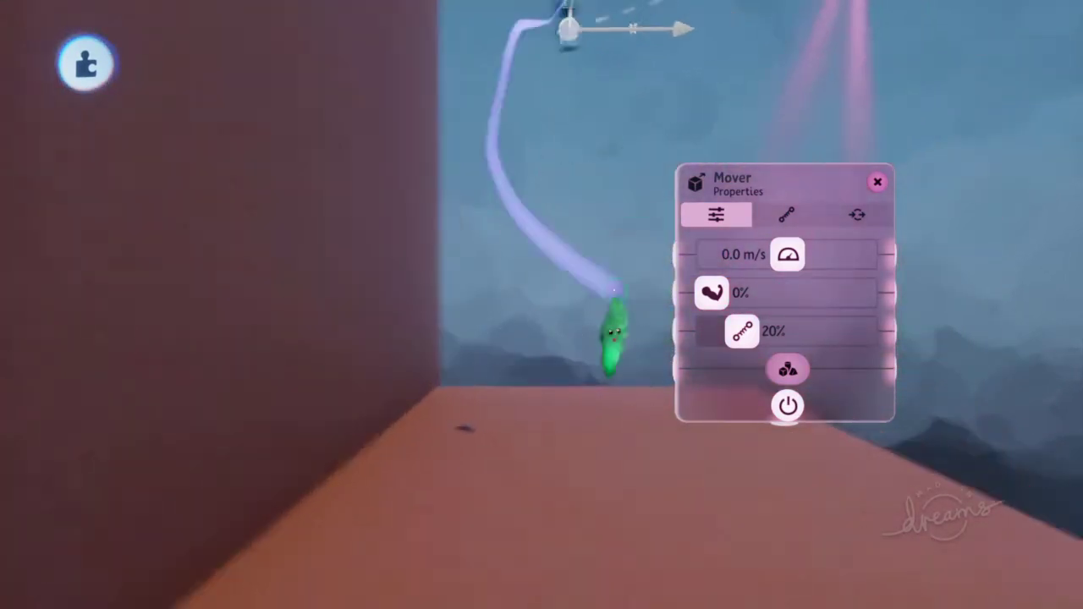
key(space)
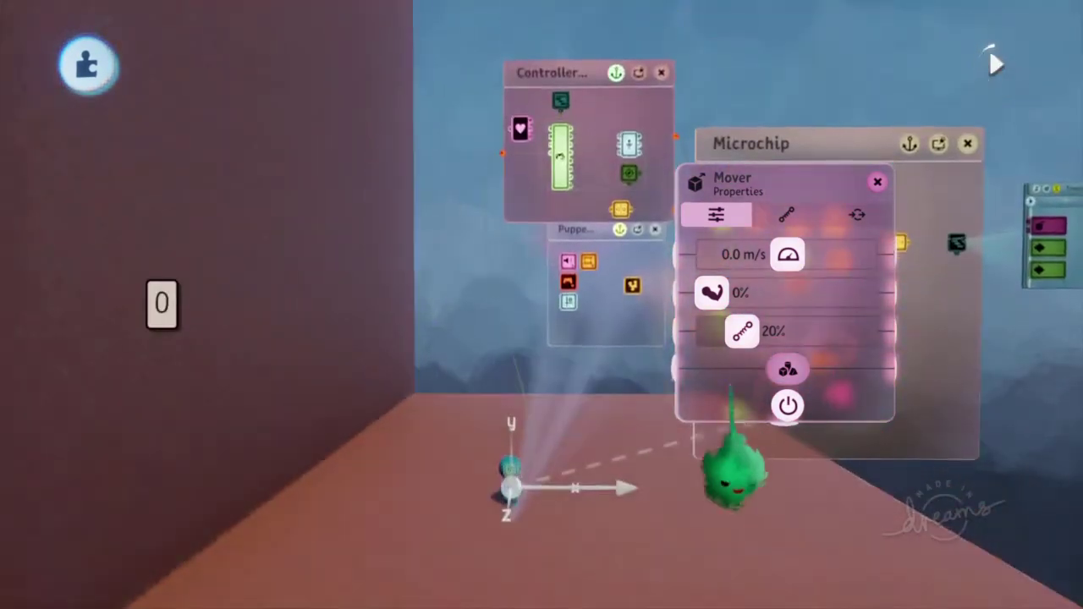
key(space)
key(space)
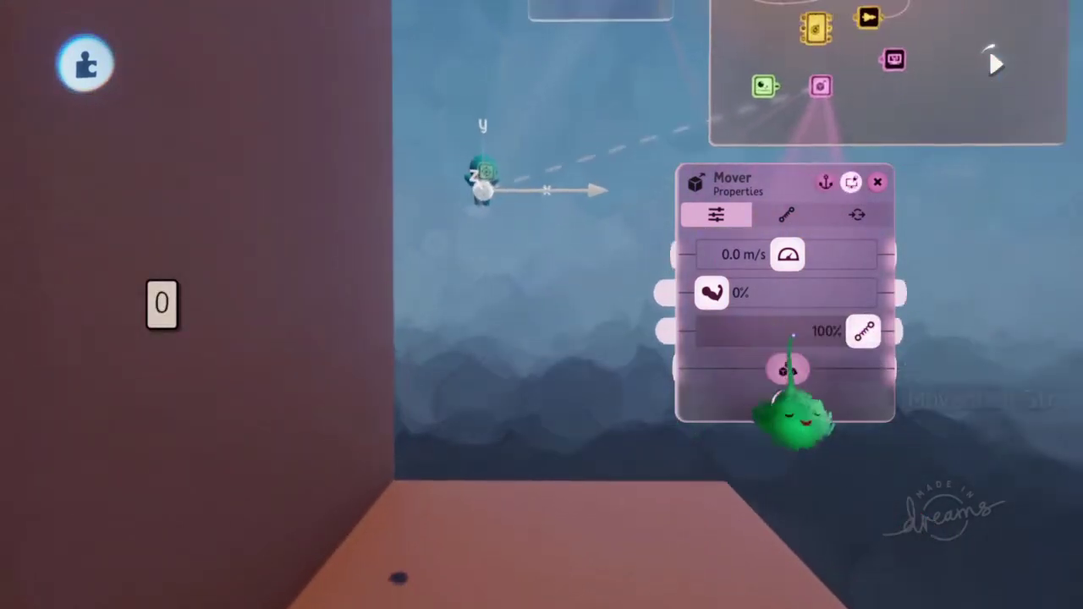
- Set the Mover's overall damping to 90% while testing the puppet's fall
drag(831, 335, 827, 333)
drag(530, 295, 664, 306)
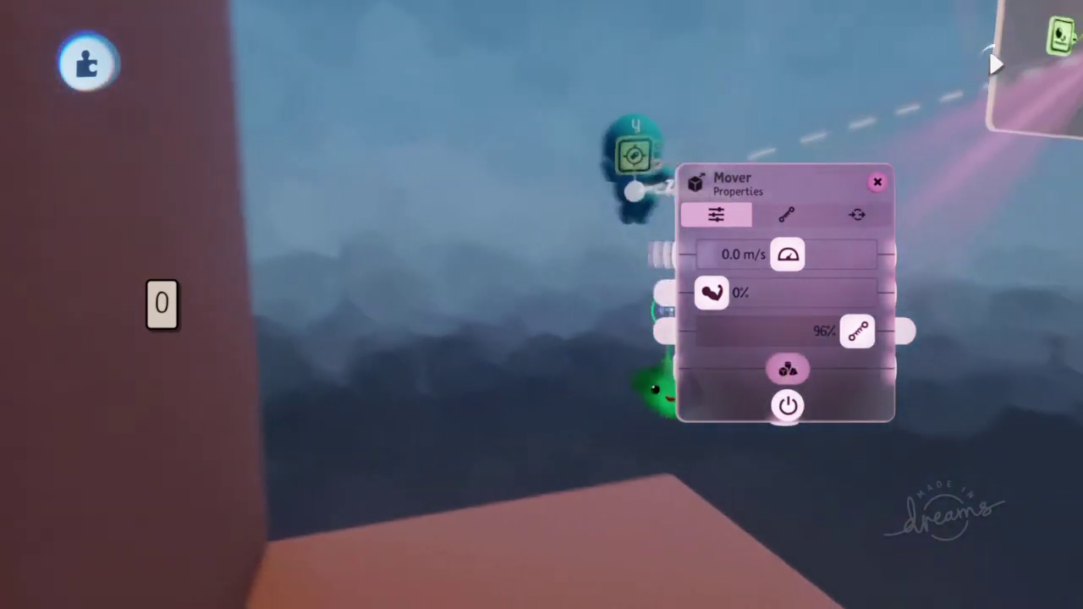
drag(832, 334, 826, 334)
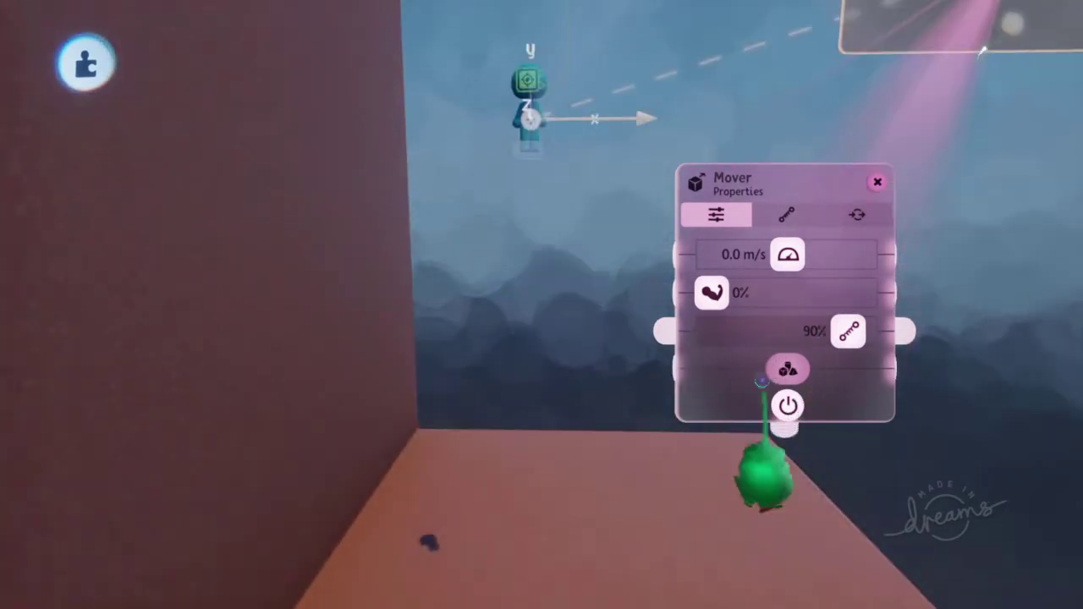
key(Escape)
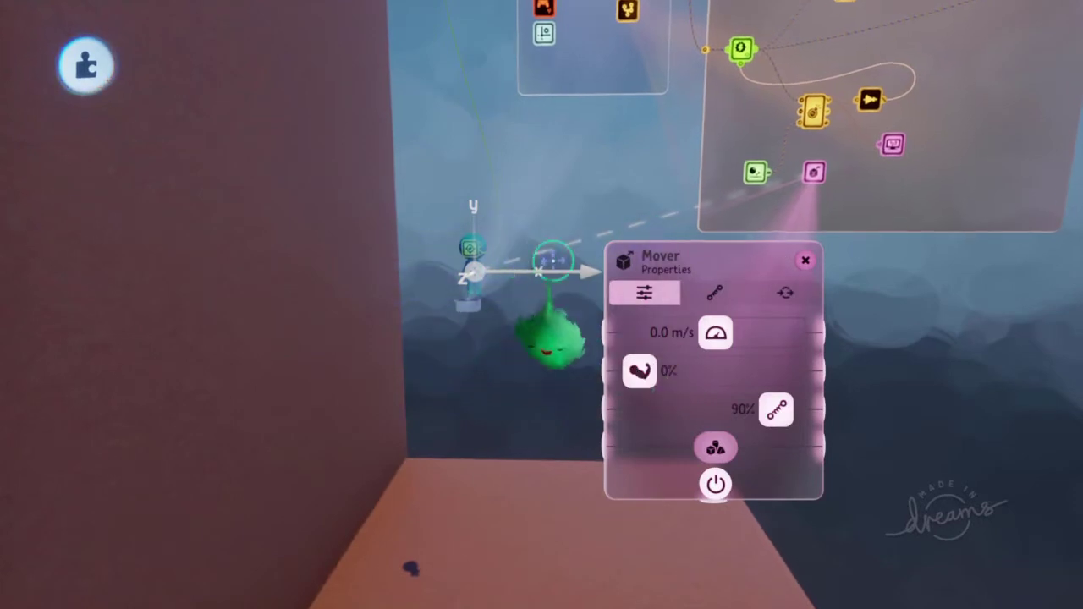
- Move the Mover's settings out of the way and stamp a cube as a new sculpture at the puppet
drag(680, 302, 947, 250)
key(Tab)
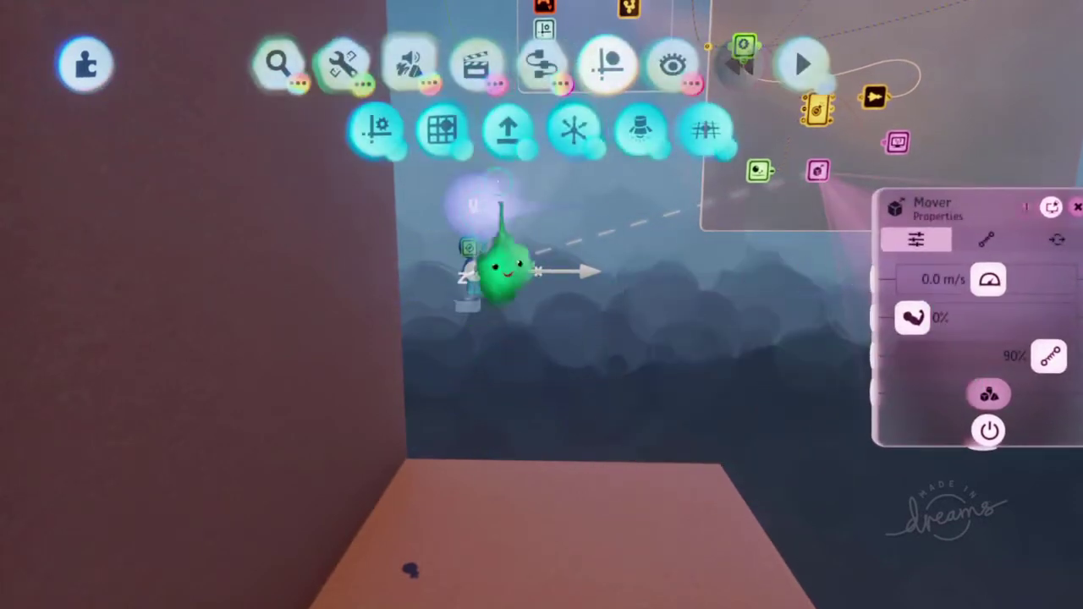
click(410, 68)
click(279, 131)
click(476, 296)
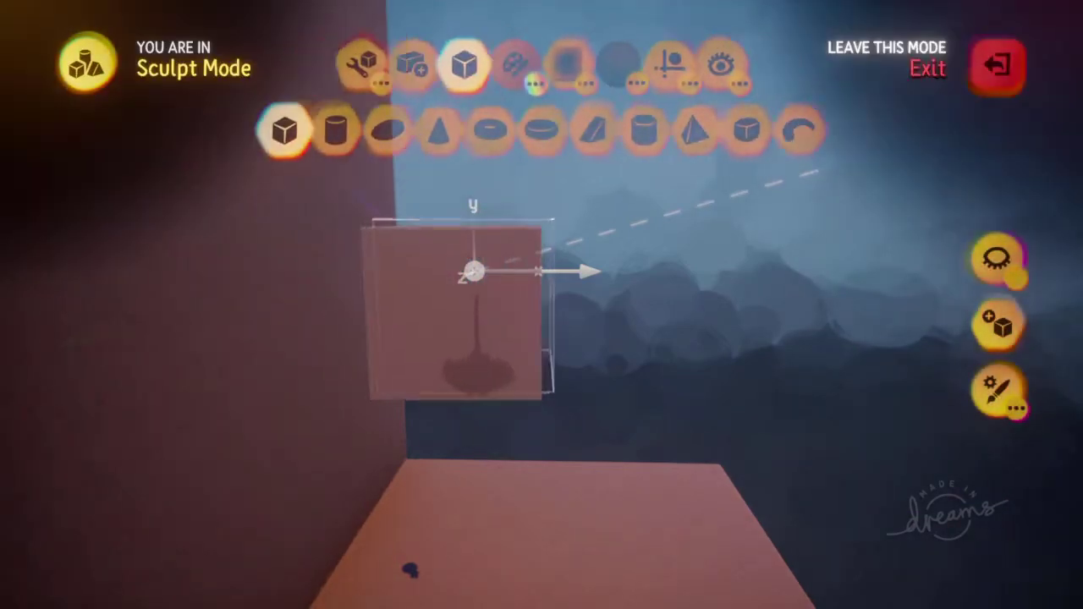
key(Escape)
key(Tab)
- Position the cube in mid-air next to the puppet and run the scene to compare how they fall
scroll(486, 323, down, 3)
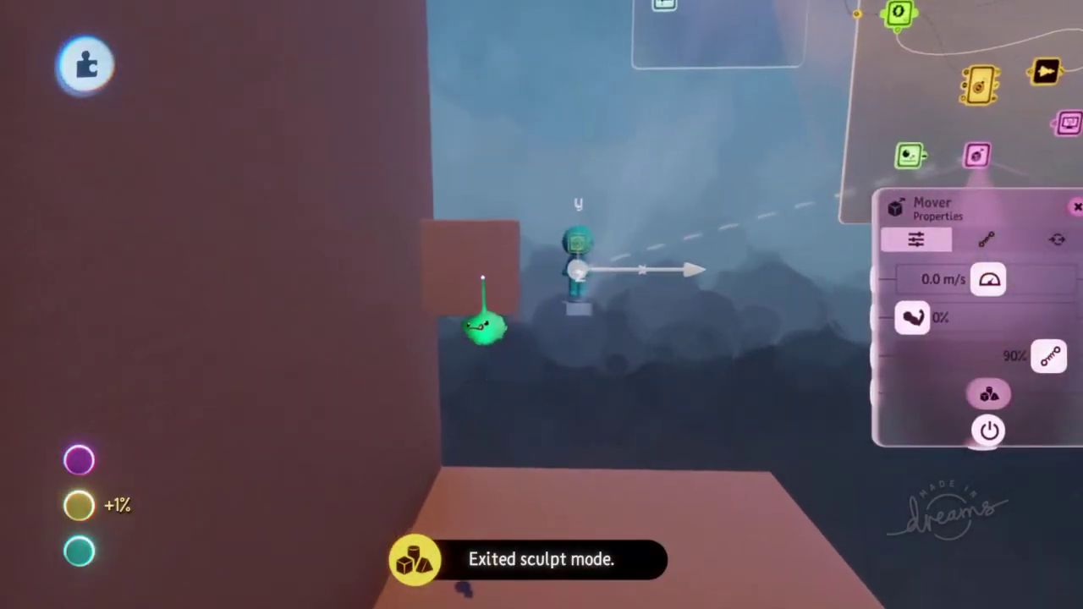
middle_drag(483, 279, 567, 326)
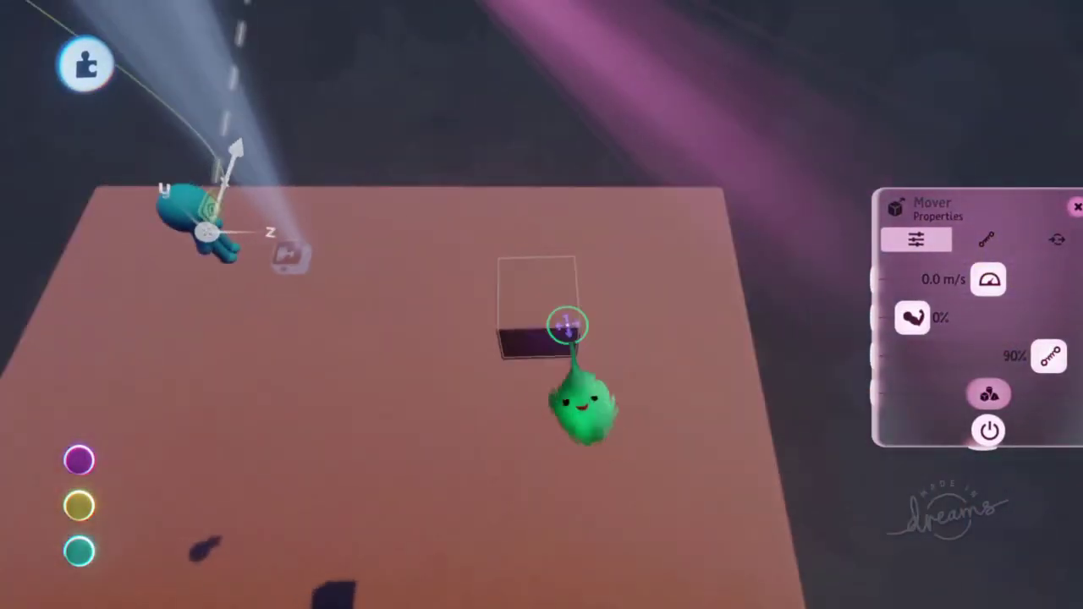
drag(229, 321, 139, 351)
middle_drag(279, 461, 452, 328)
key(Escape)
drag(452, 329, 478, 382)
middle_drag(568, 388, 530, 400)
key(Left)
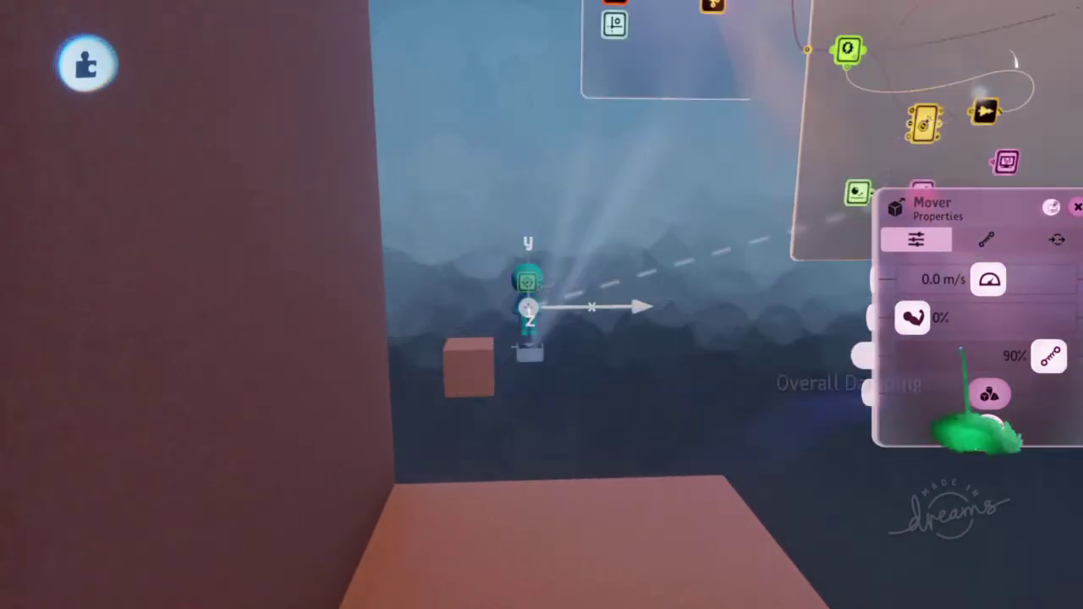
- Check the Mover's per-axis damping, return to its general properties, and run the scene
drag(933, 325, 694, 286)
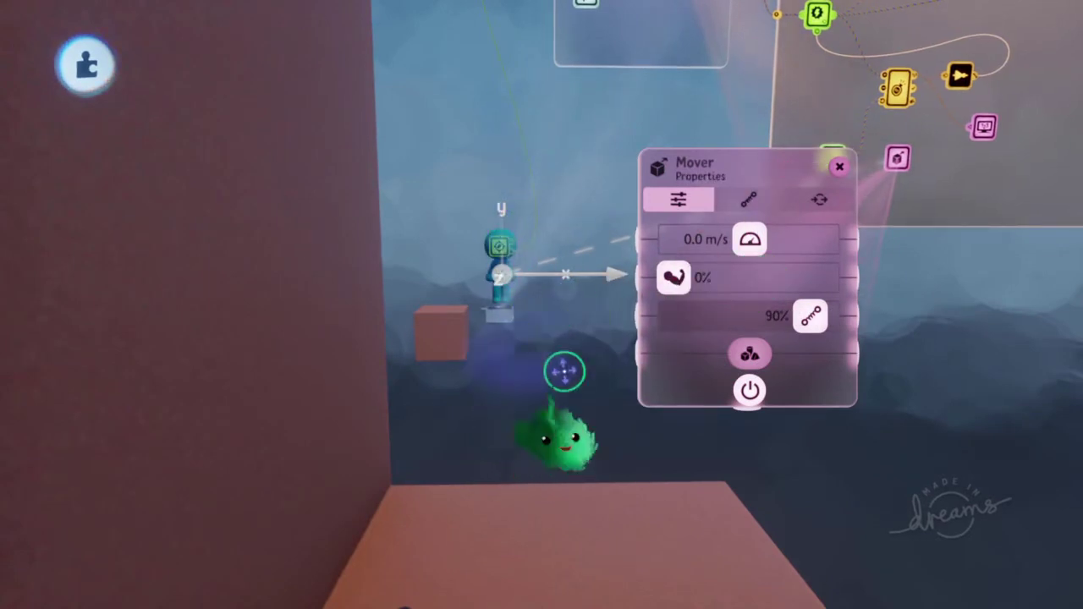
key(Right)
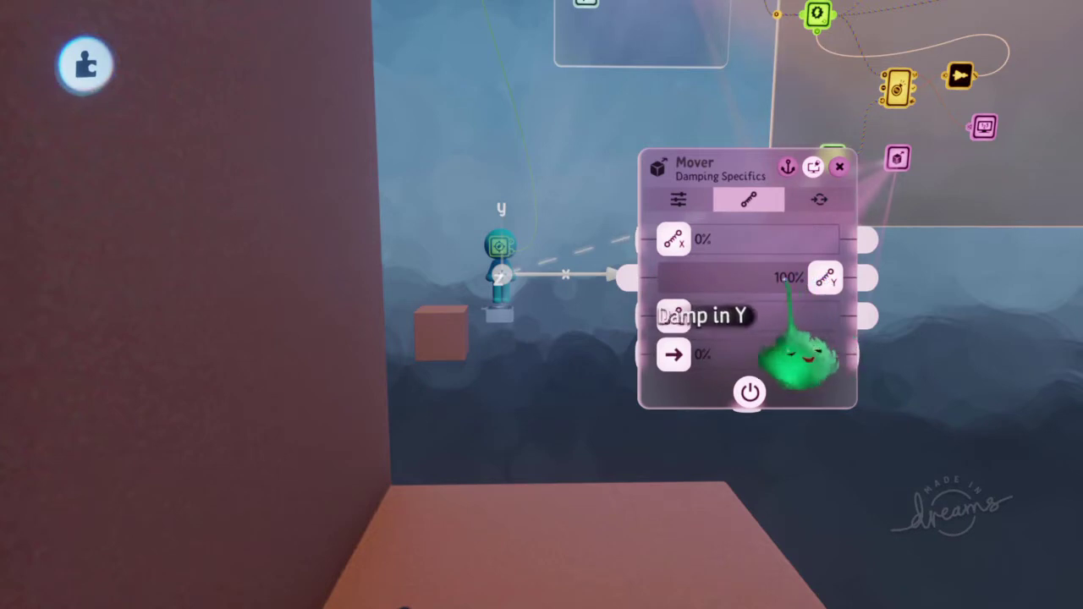
click(677, 199)
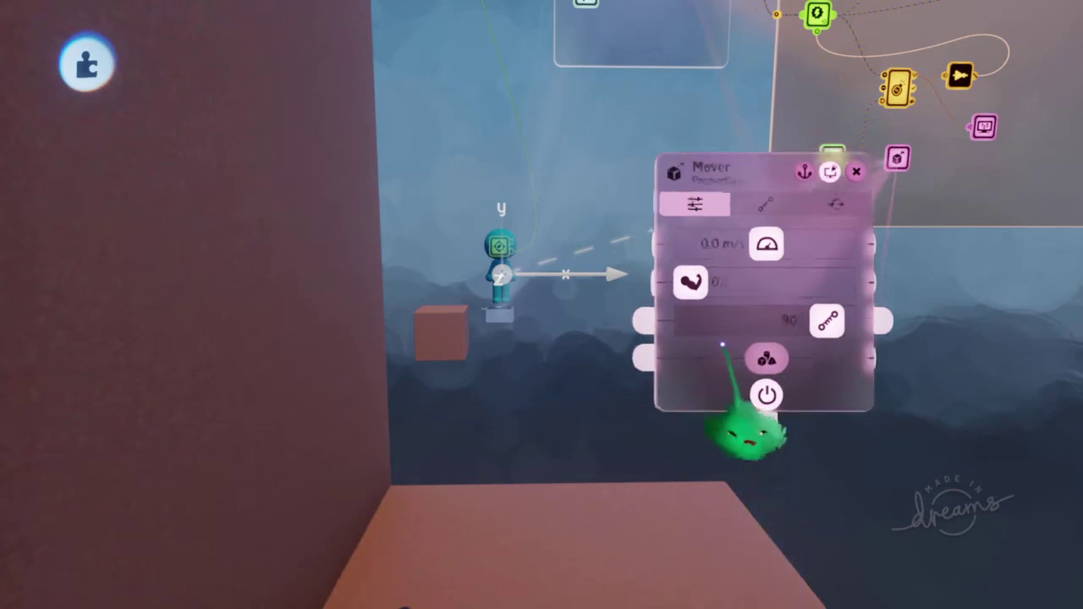
key(space)
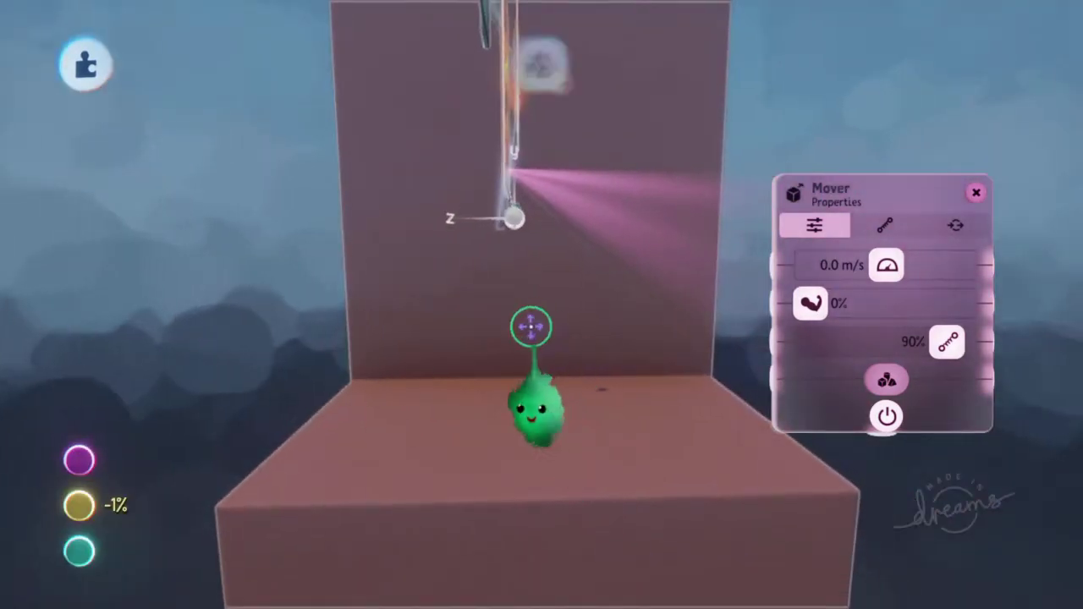
- Remove the test cube, switch grid snap on, and switch it off again
mouse_move(575, 123)
click(606, 64)
click(443, 130)
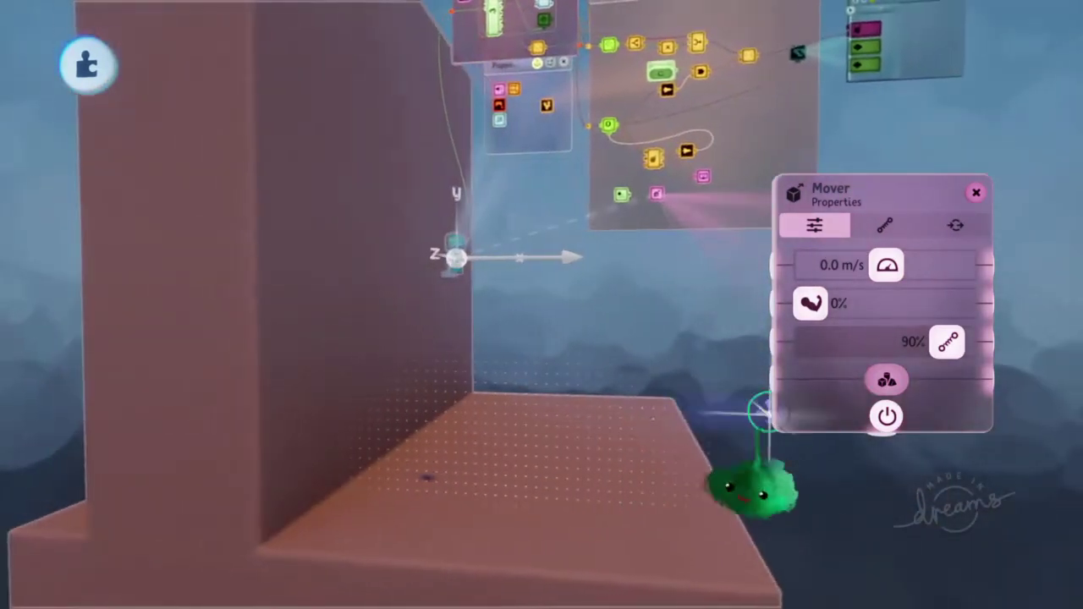
mouse_move(569, 245)
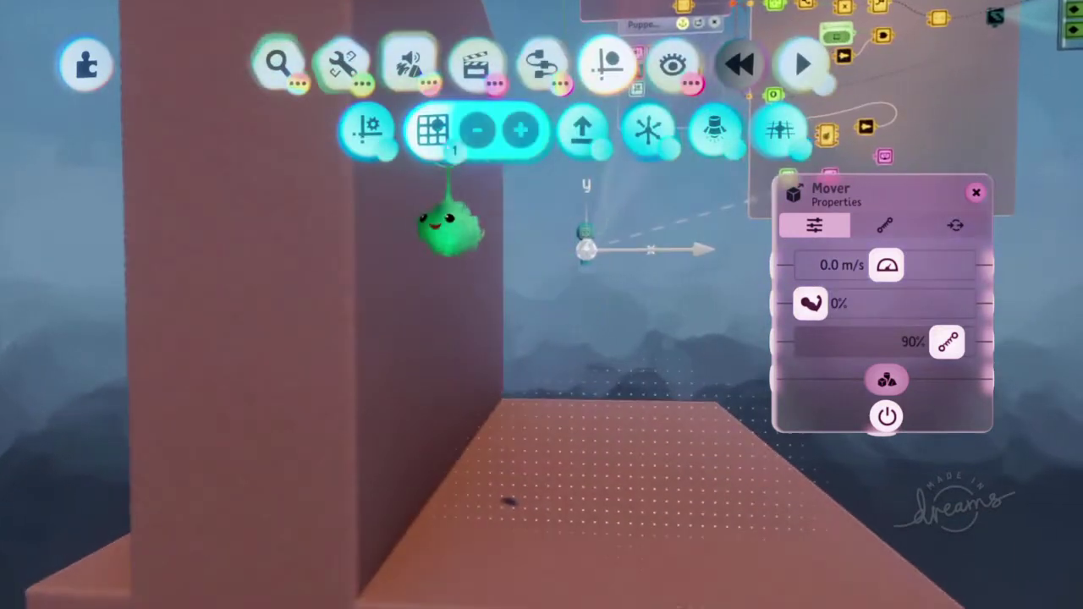
click(441, 132)
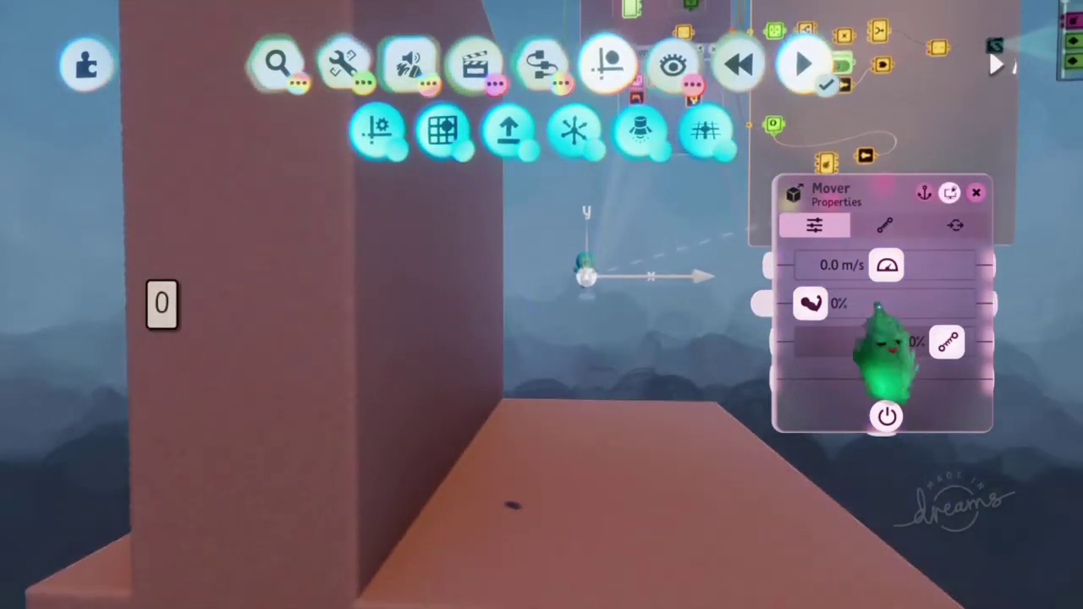
- Review the Mover's damping specifics during playback and close its settings
click(885, 226)
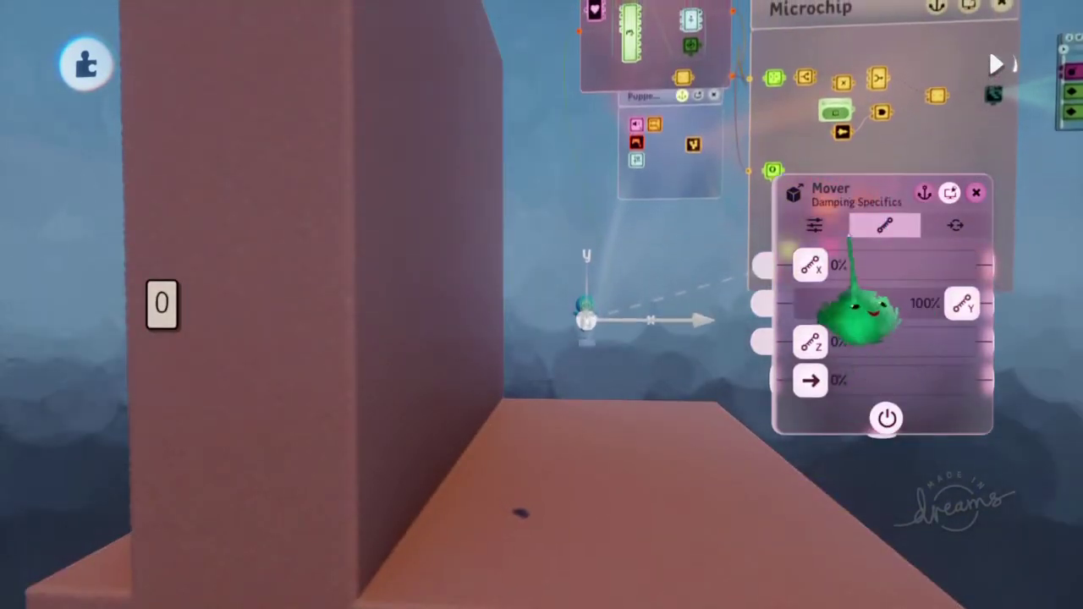
click(815, 226)
key(Escape)
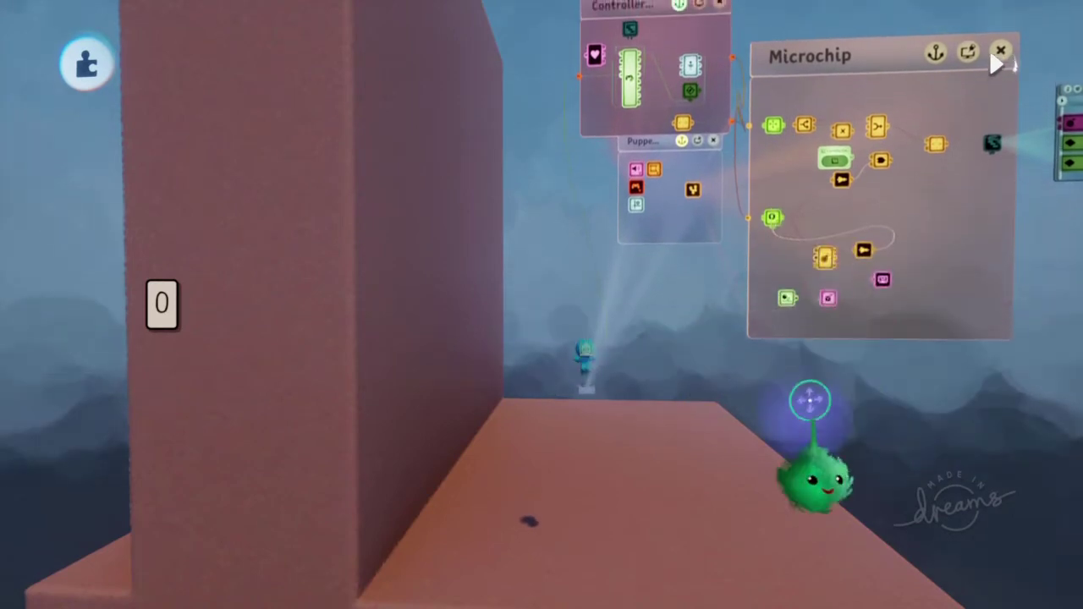
- Wire the impact sensor's touch output to the Mover's power input and close the sensor's settings
middle_drag(807, 401, 717, 330)
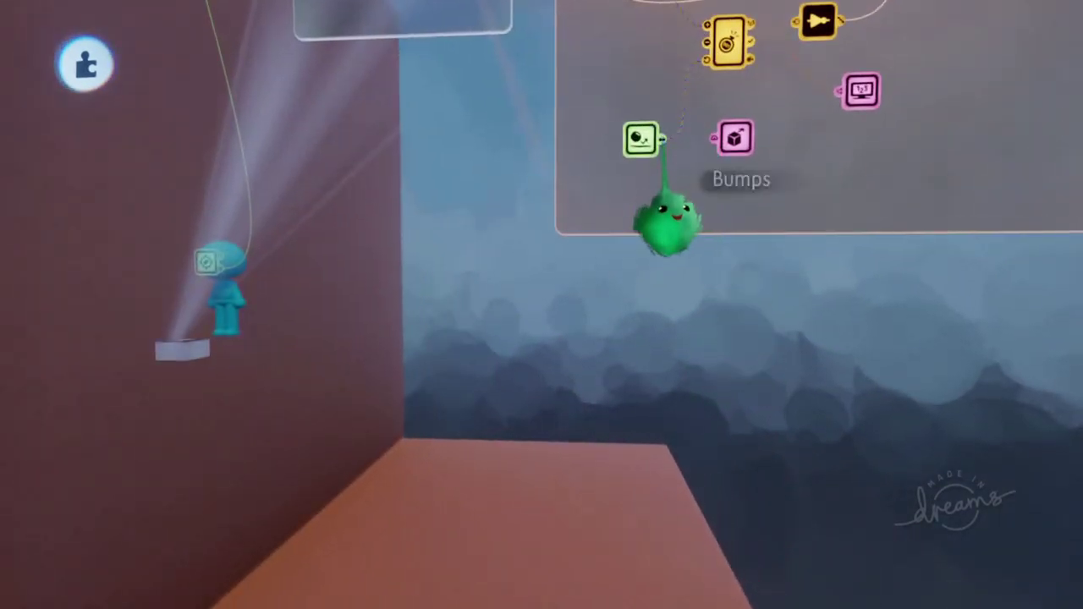
click(652, 140)
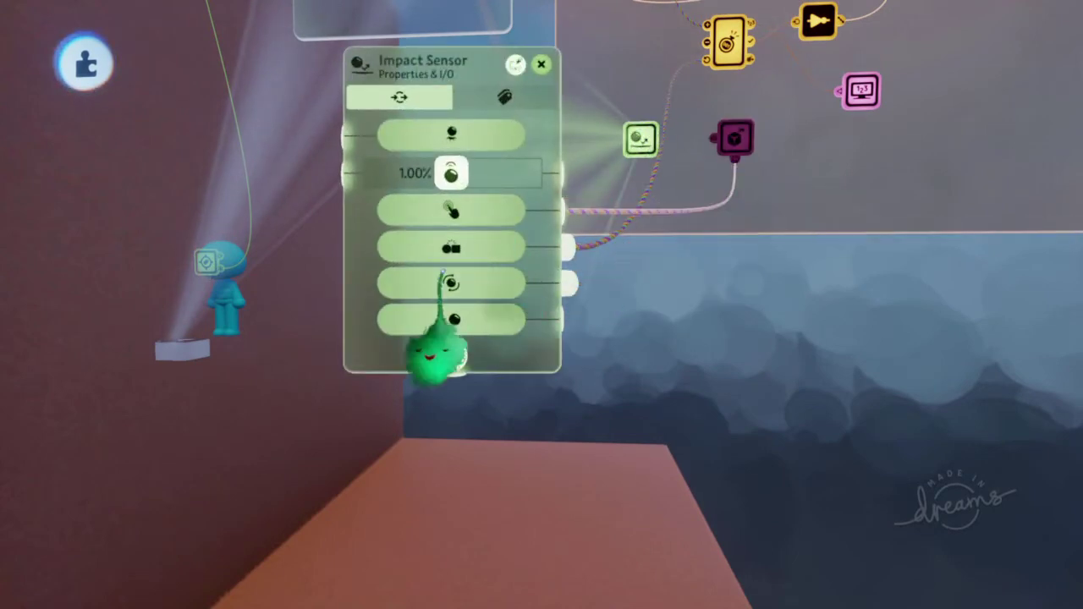
key(Escape)
- Play-test the puppet against the wall in play mode and return to edit mode
key(Escape)
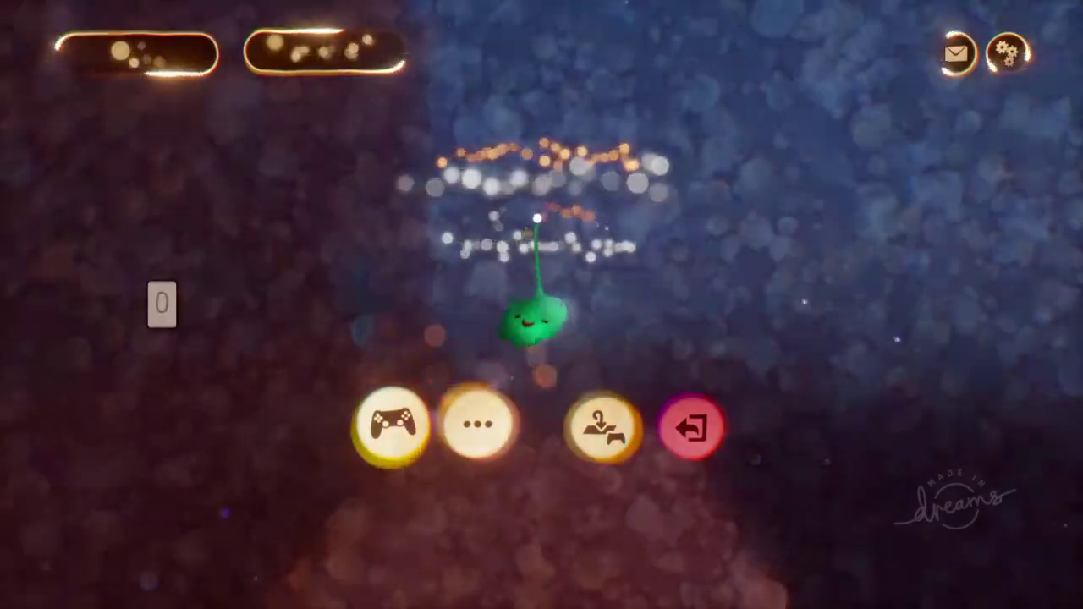
key(Escape)
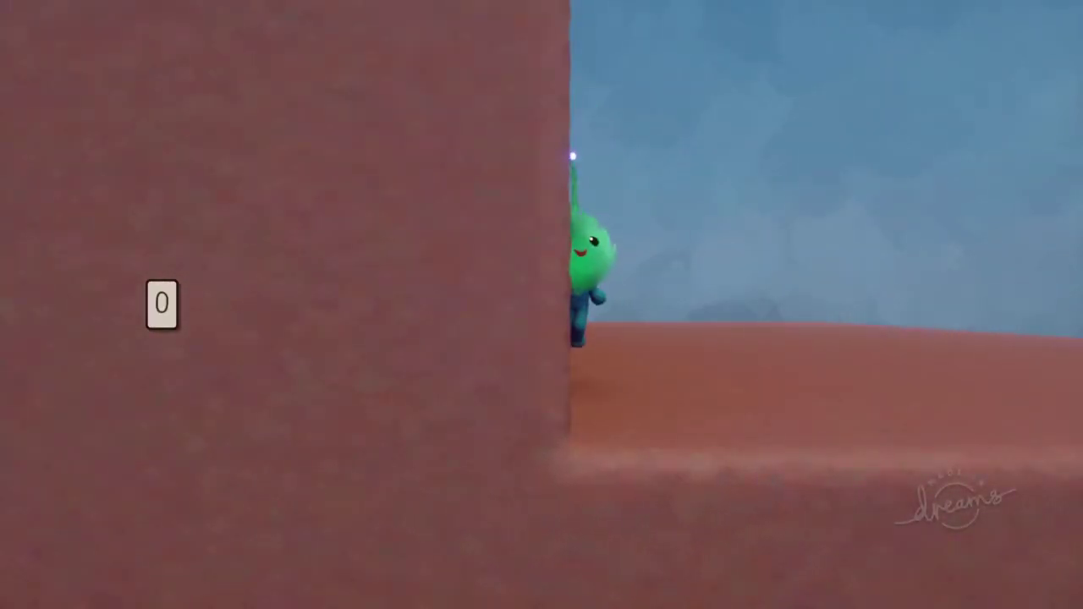
key(Escape)
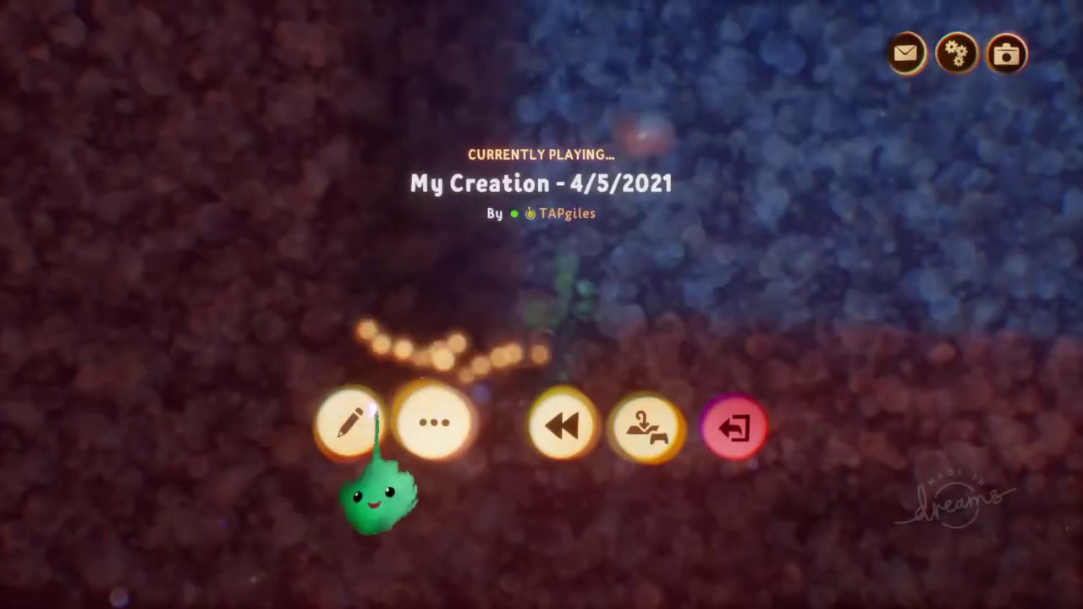
click(359, 422)
- Test jumping the puppet beside the wall once more and go back to editing the microchip
key(space)
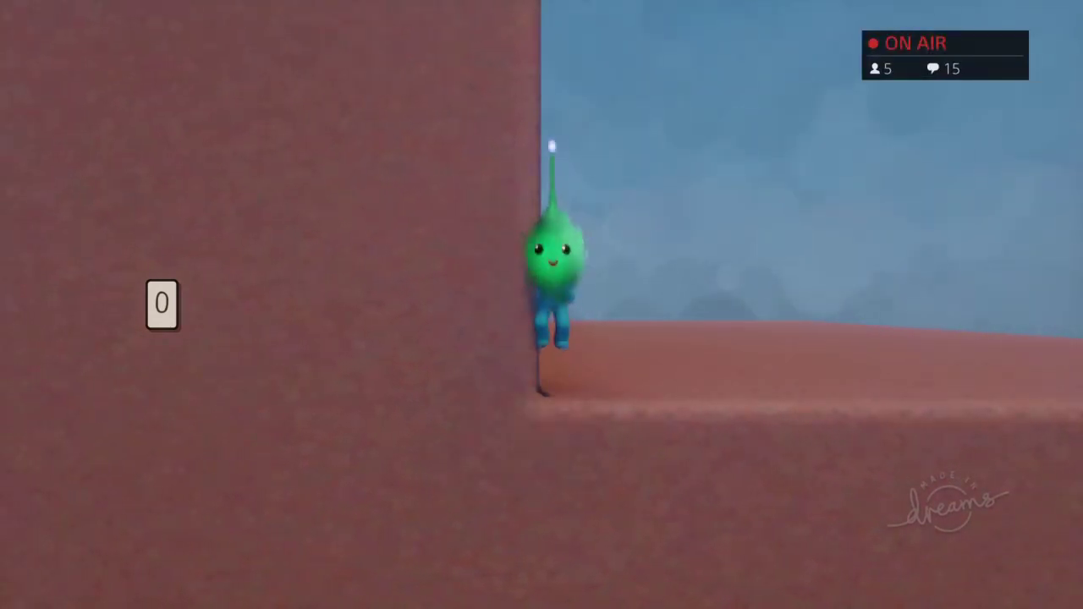
key(Escape)
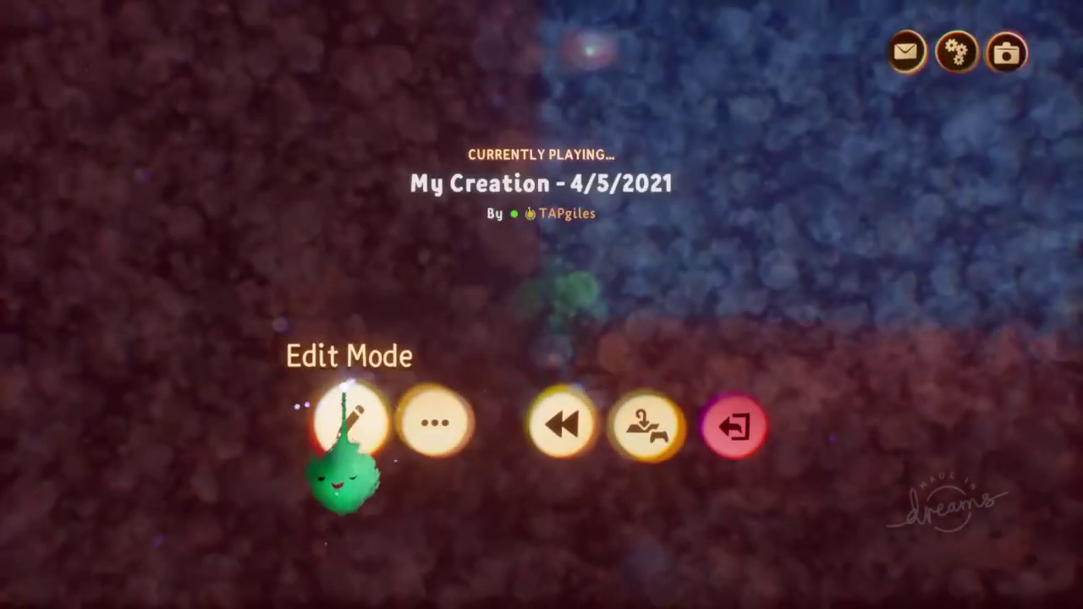
click(350, 423)
key(Escape)
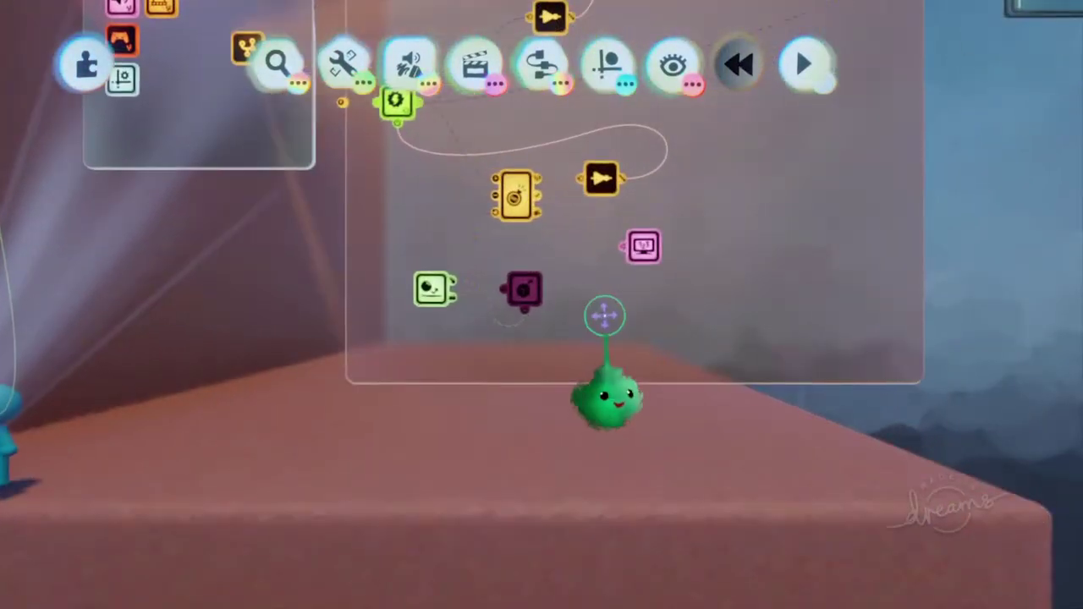
- Copy the Puppet Interface from the puppet's controller logic into the main microchip, placing it below the impact sensor
middle_drag(605, 316, 728, 242)
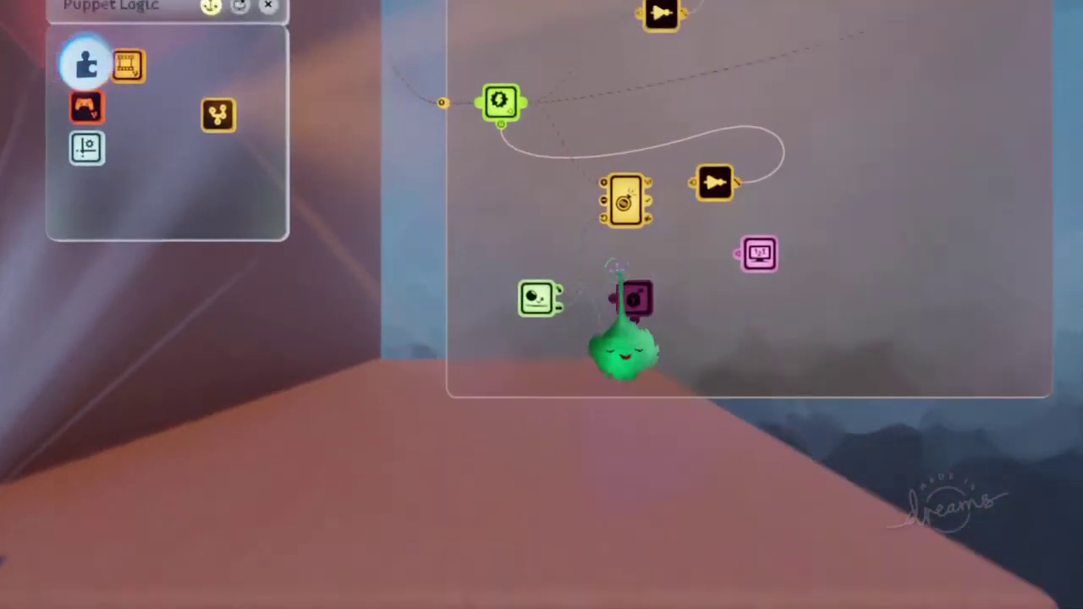
scroll(624, 292, up, 3)
scroll(653, 298, down, 3)
middle_drag(414, 286, 478, 286)
scroll(481, 301, down, 4)
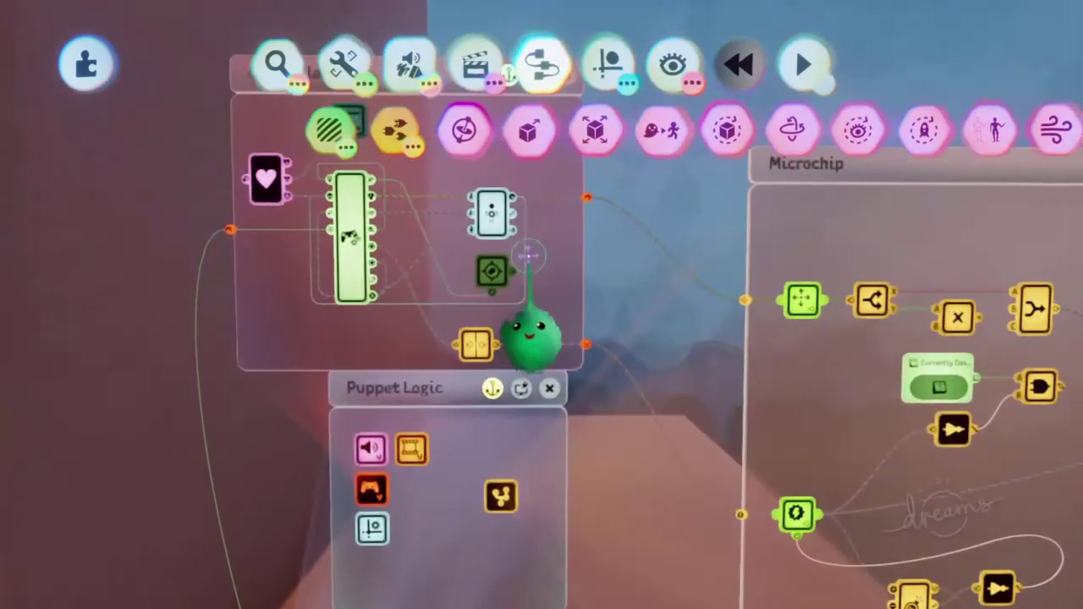
drag(529, 330, 468, 385)
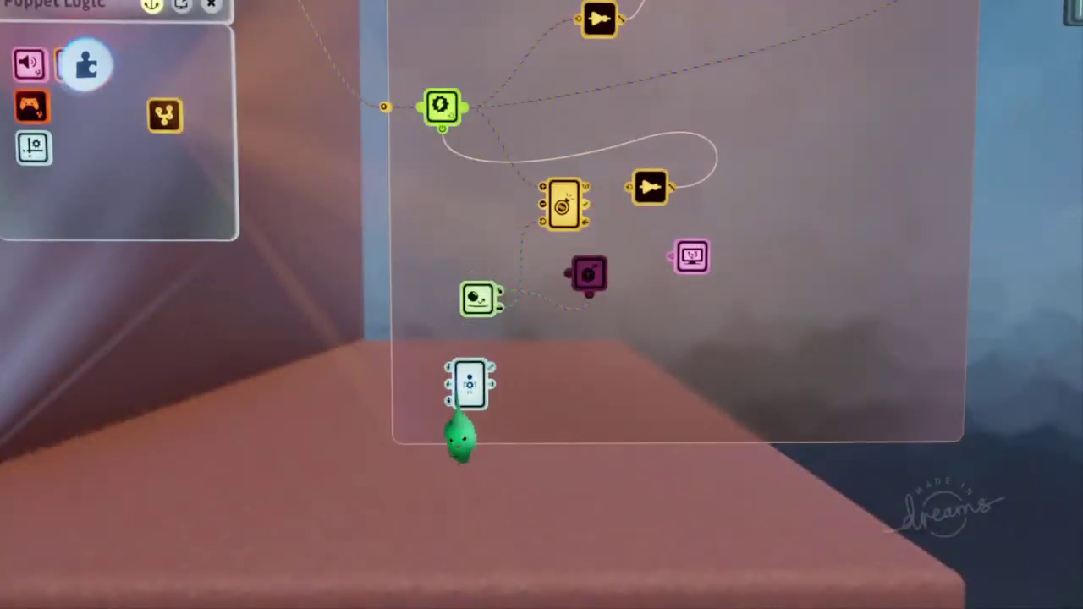
- Browse the available gadgets to locate the Puppet Interface
scroll(482, 372, down, 3)
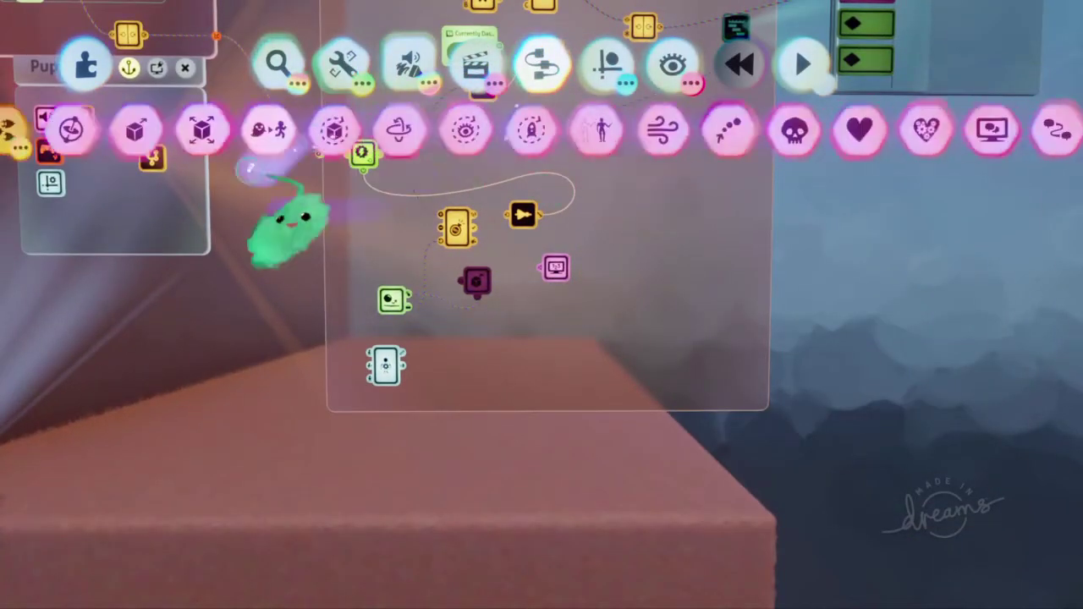
drag(872, 152, 580, 138)
click(730, 134)
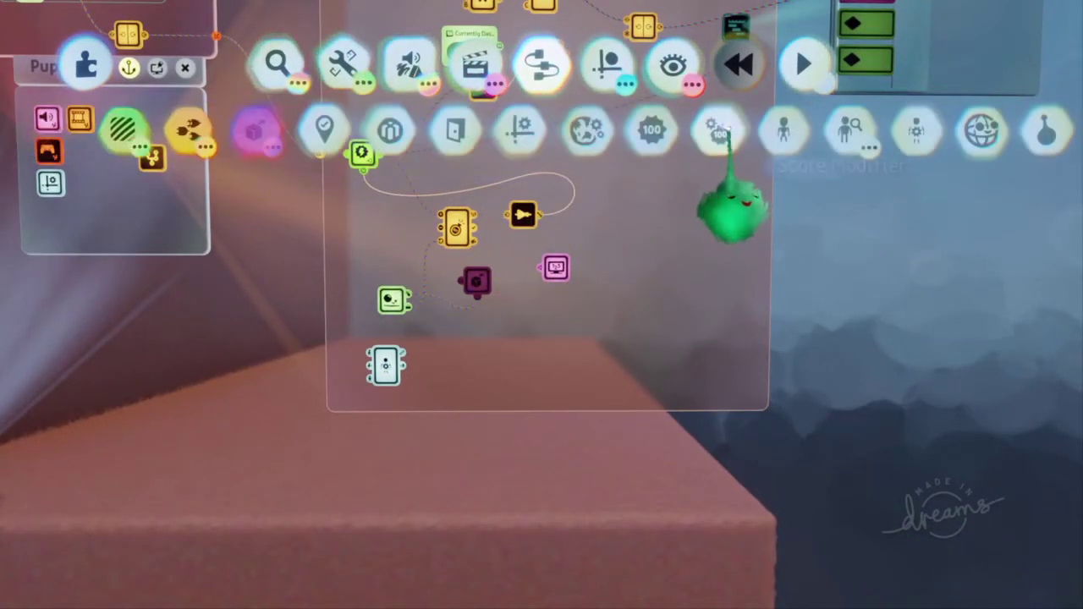
drag(730, 133, 564, 124)
scroll(592, 200, right, 2)
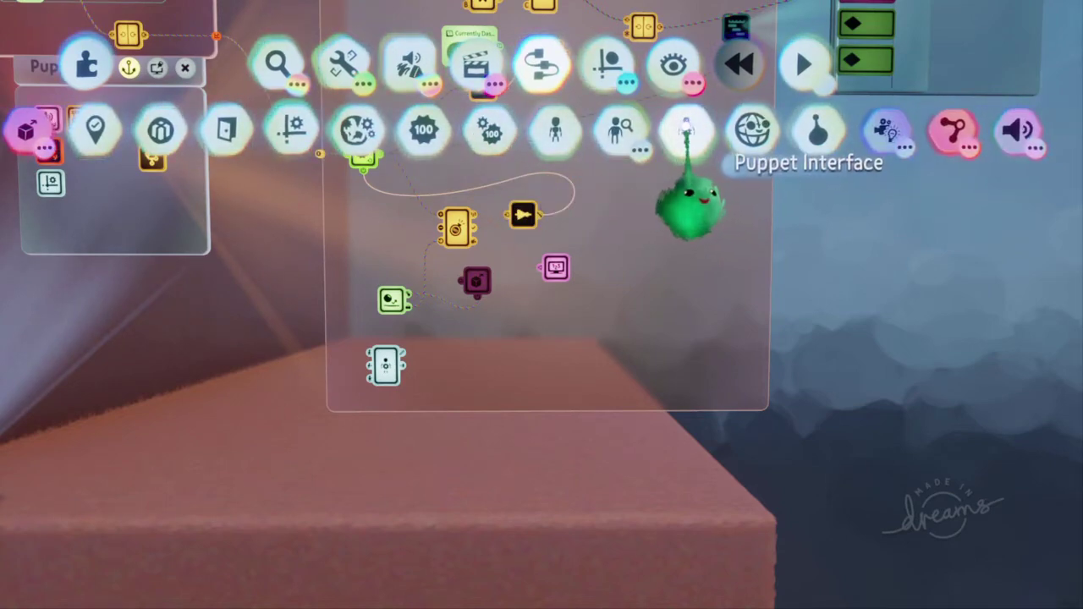
click(687, 127)
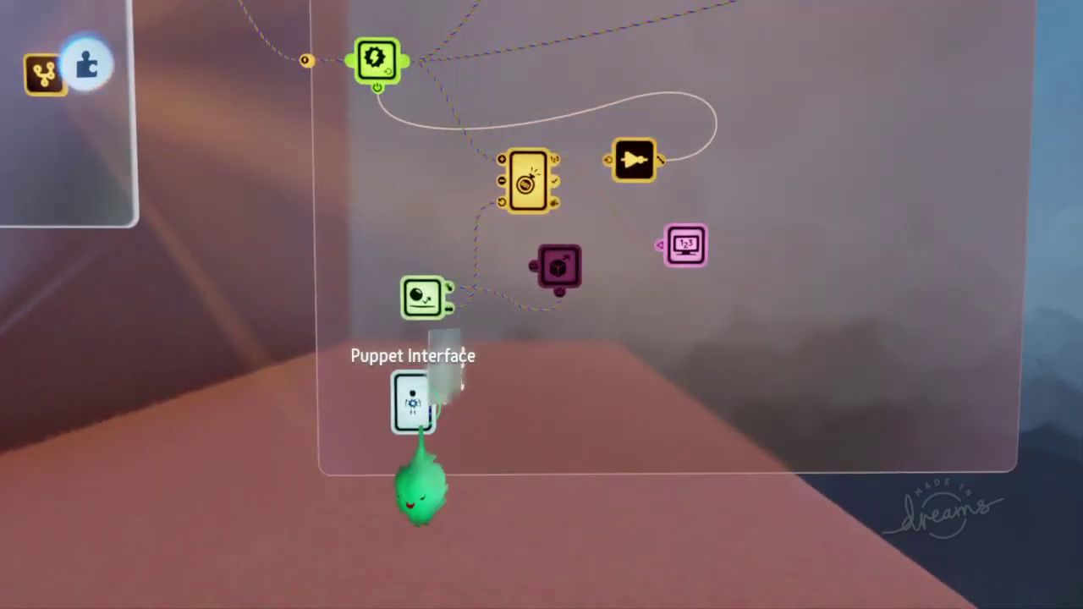
- Open the Puppet Interface's settings and try running a wire from its Jump Descent output
click(420, 489)
click(524, 128)
drag(563, 238, 258, 125)
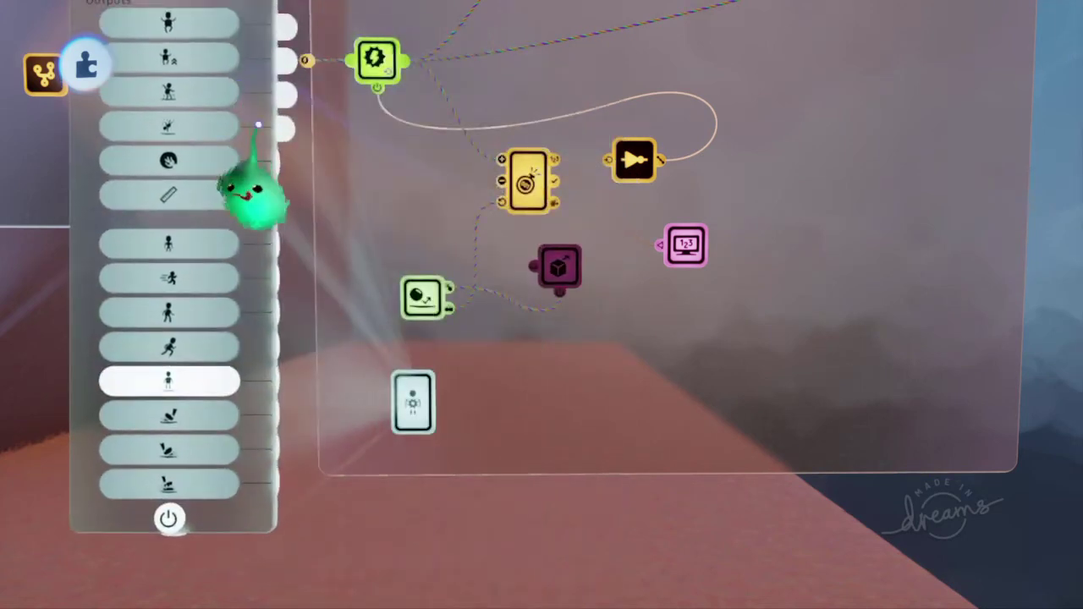
click(266, 99)
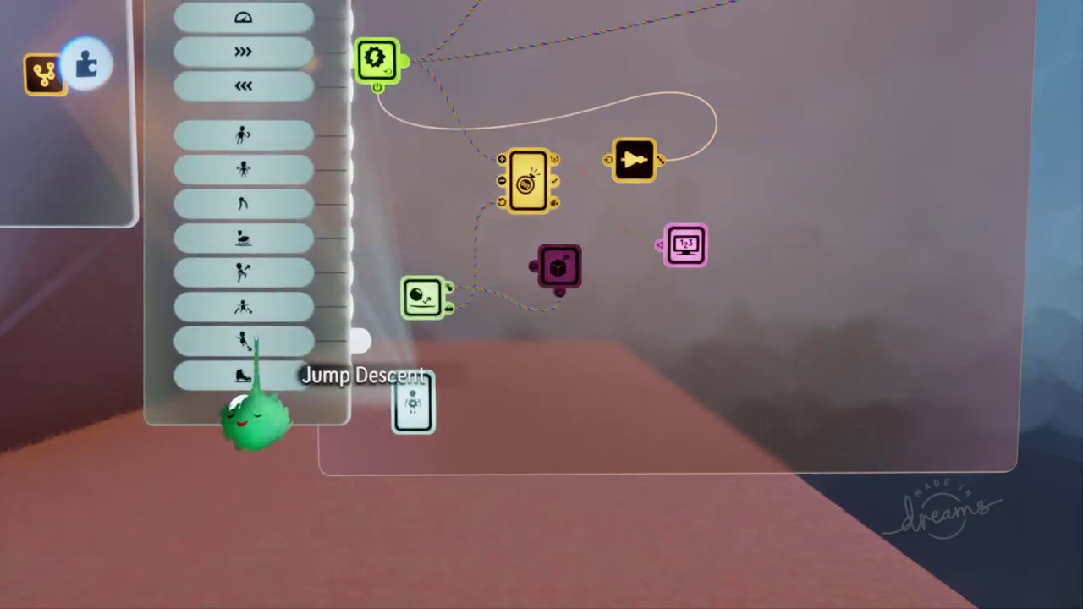
drag(254, 339, 483, 370)
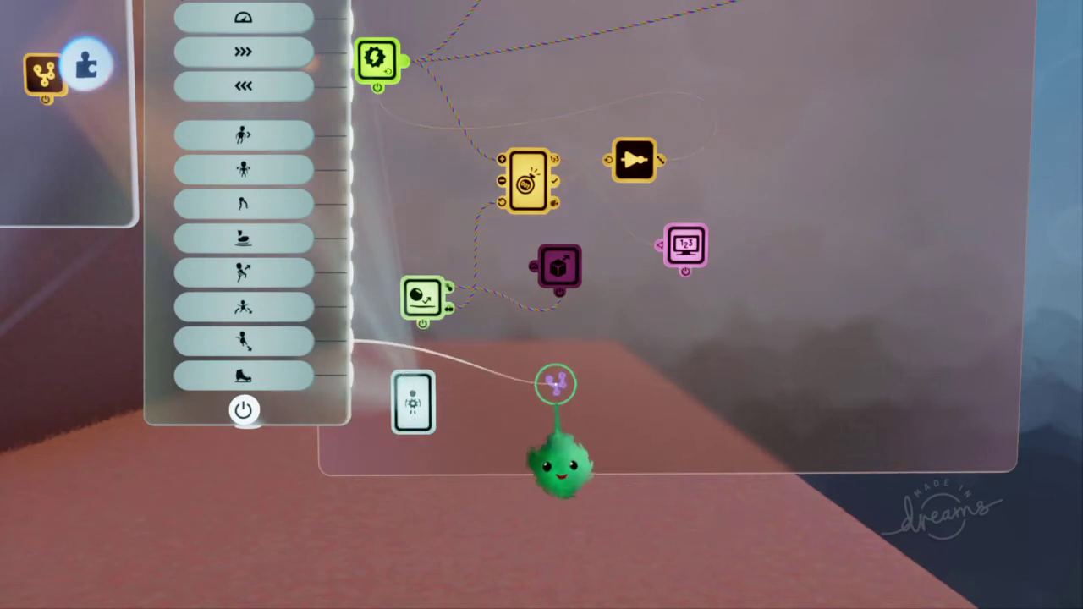
drag(539, 368, 470, 350)
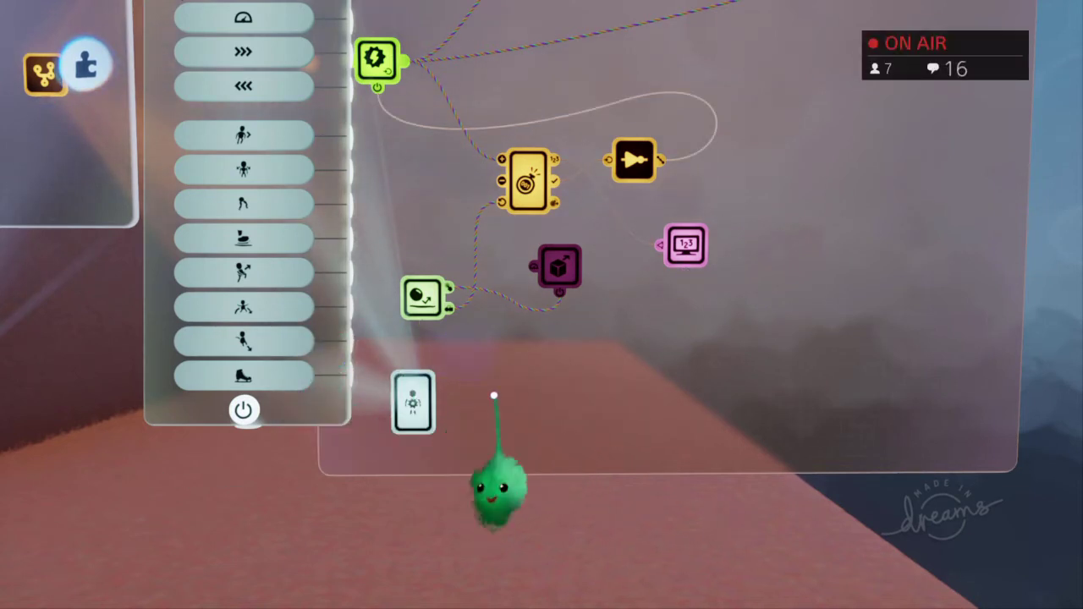
- Add an AND gate beside the Puppet Interface, wiring the impact sensor to input A and Jump Descent to input B
key(space)
drag(568, 156, 931, 186)
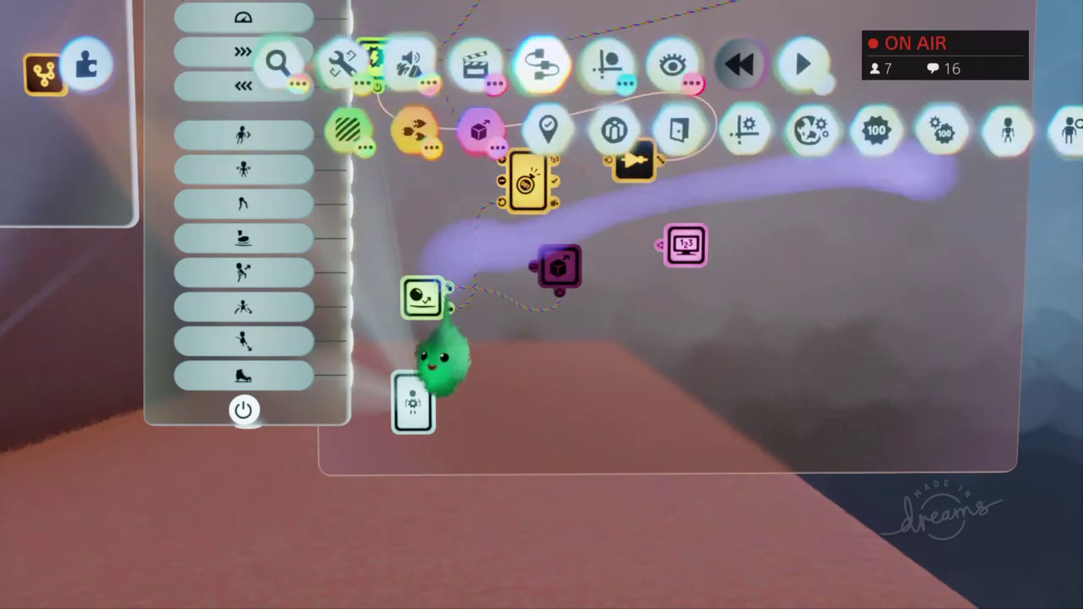
drag(440, 360, 457, 364)
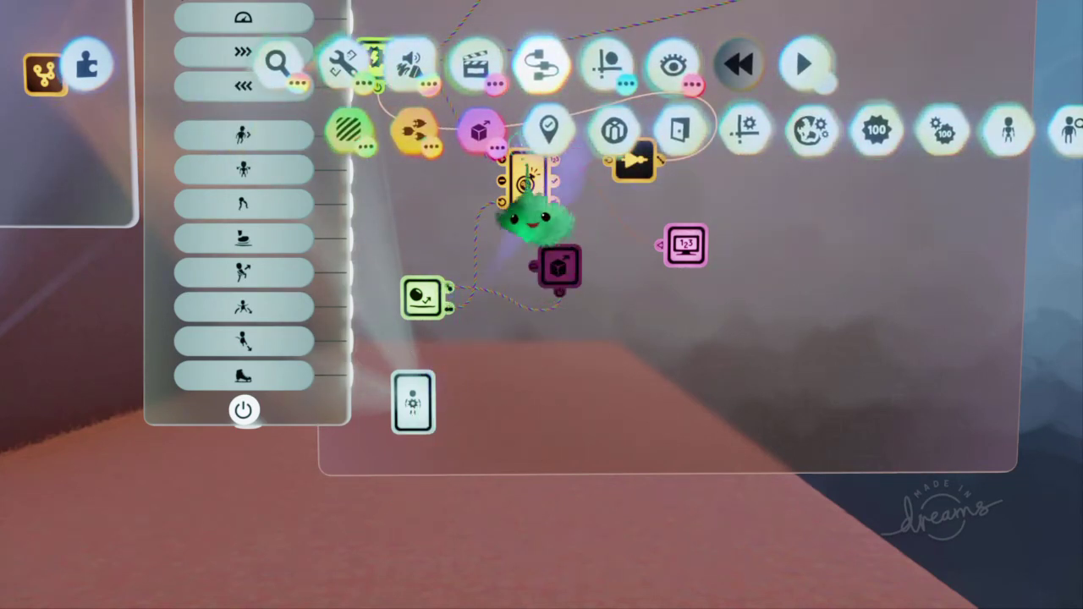
click(413, 133)
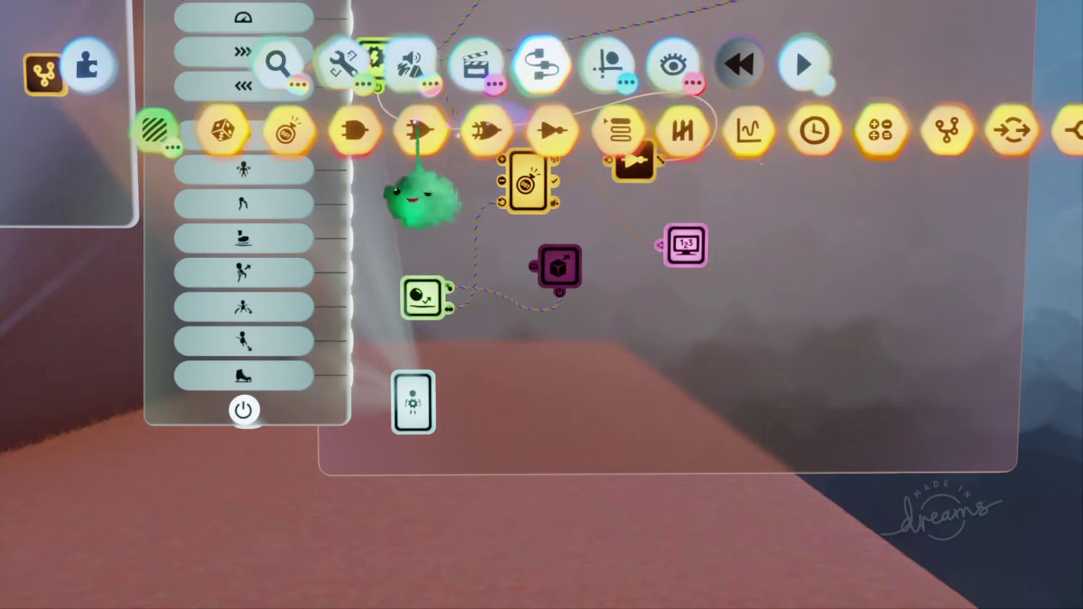
click(358, 134)
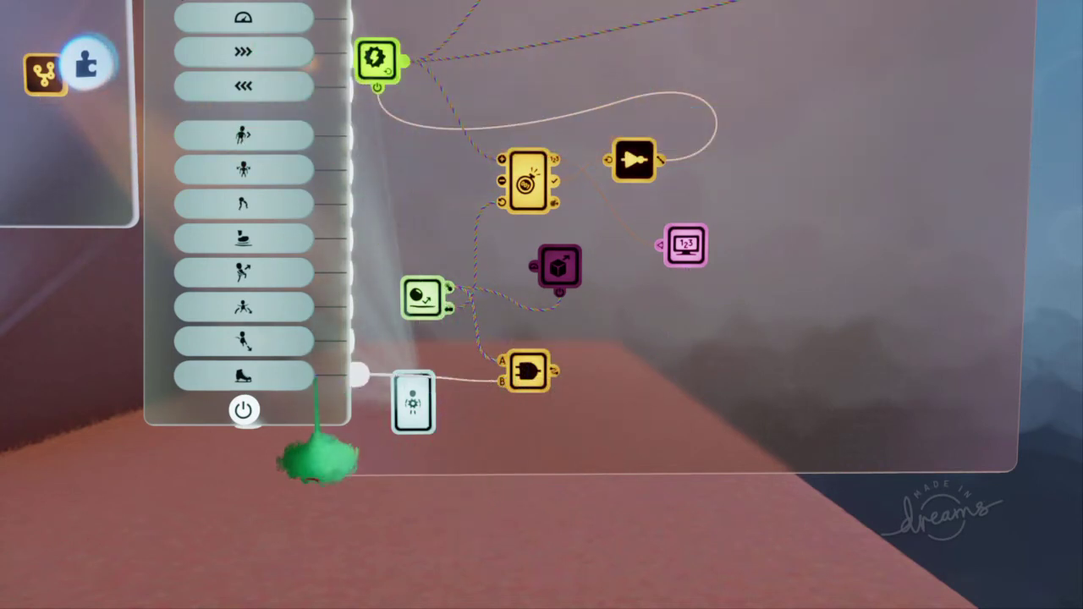
click(313, 343)
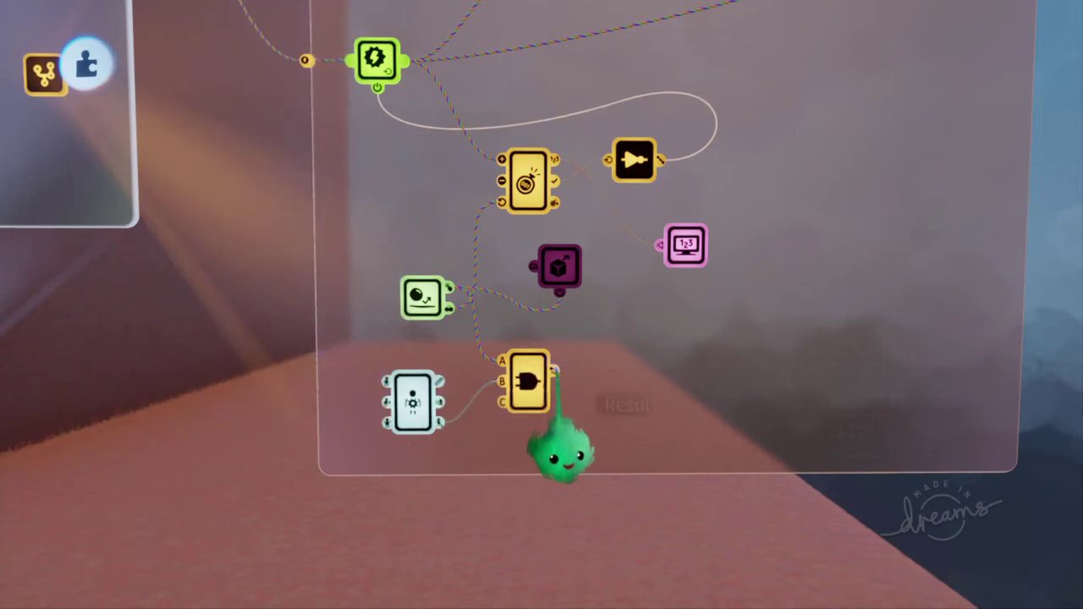
- Place the Mover beside the AND gate and name it "Slow Fall"
drag(560, 269, 643, 352)
click(643, 352)
click(427, 230)
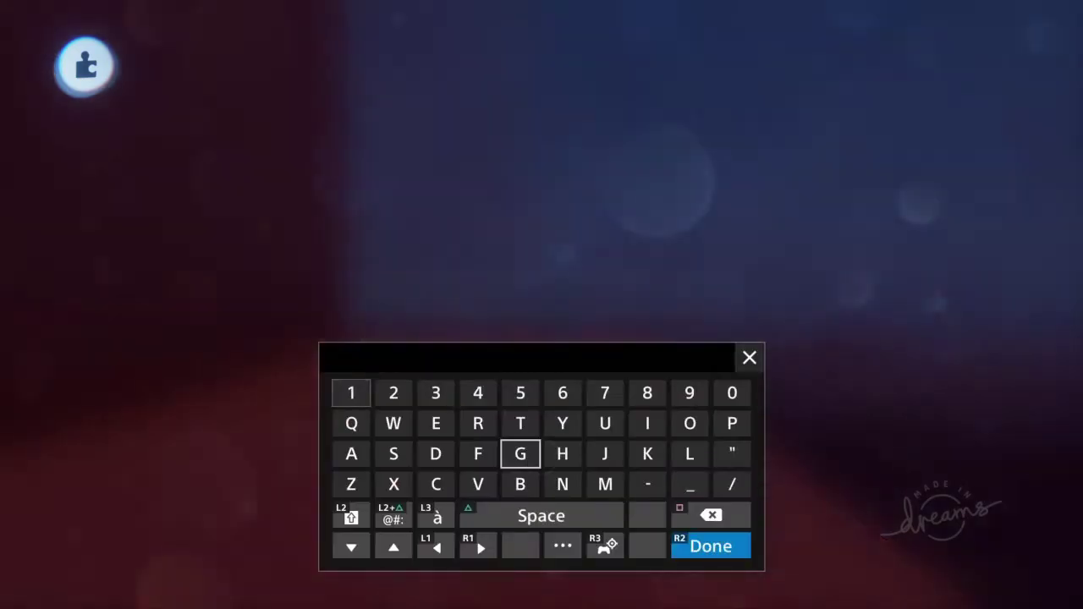
text(Slo)
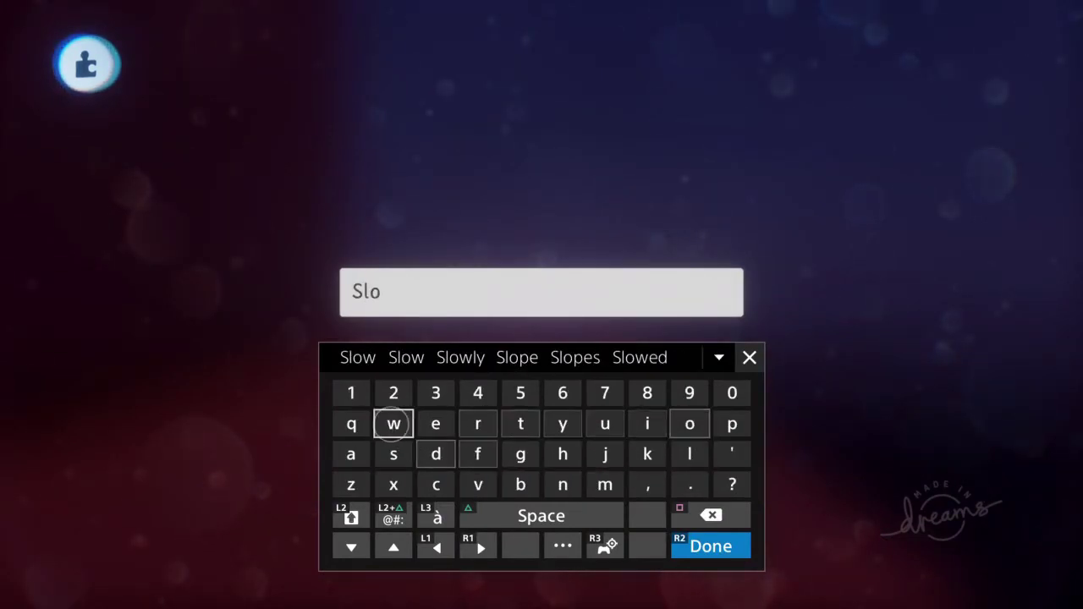
text(w Fall)
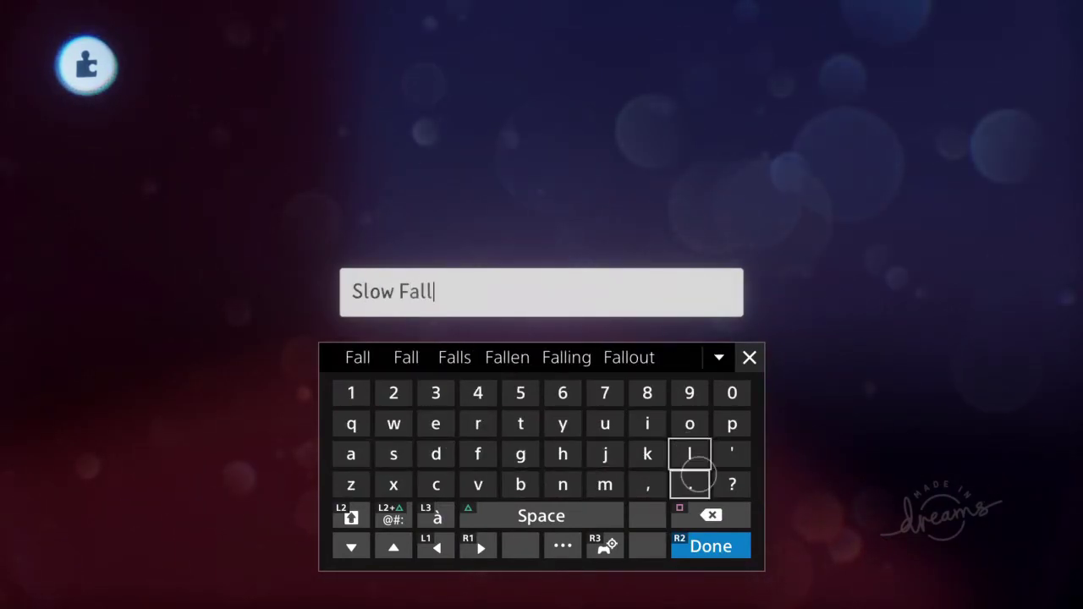
key(Return)
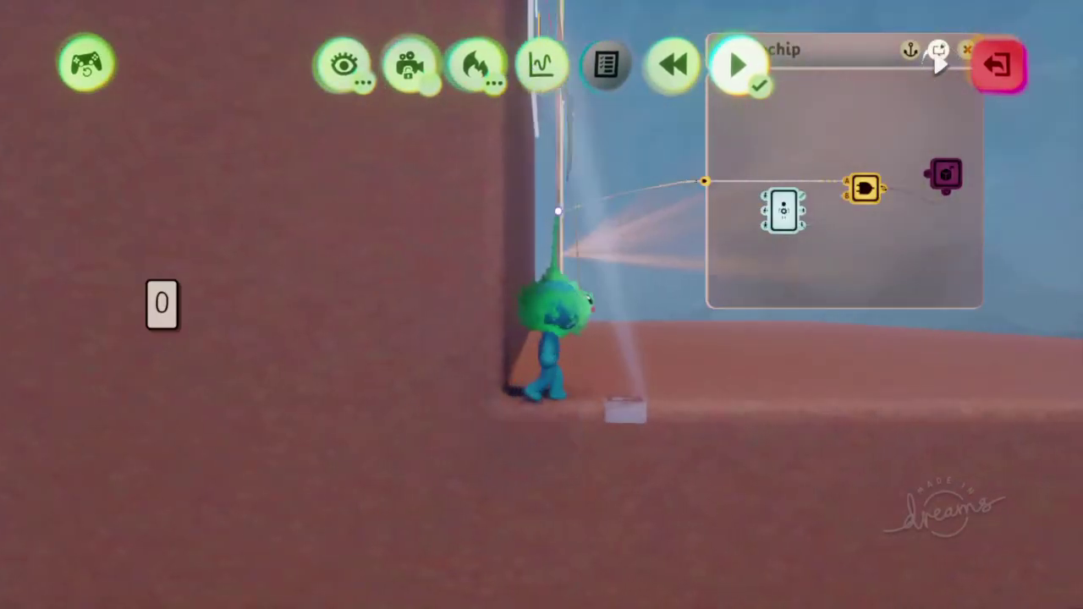
- Return from play mode to edit mode, rewind the scene and reposition the open wall-slide microchip
key(Escape)
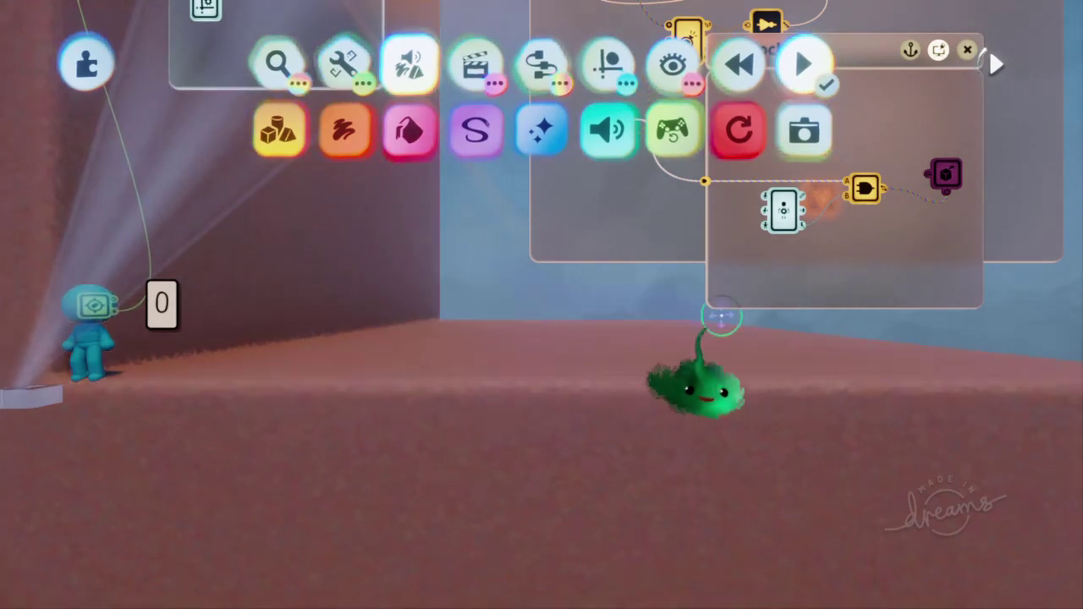
key(Down)
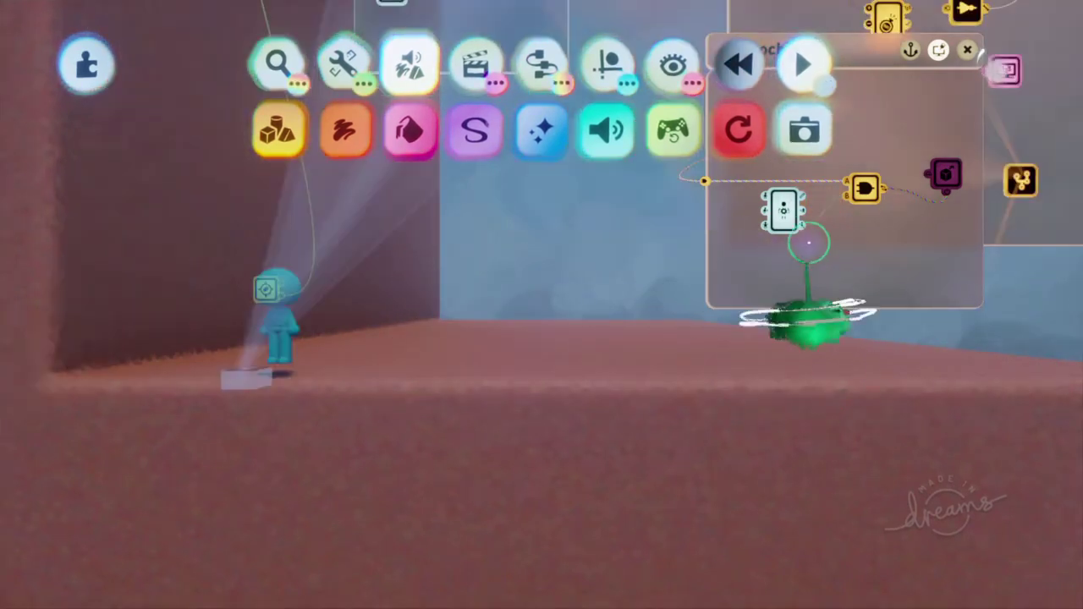
drag(845, 264, 746, 303)
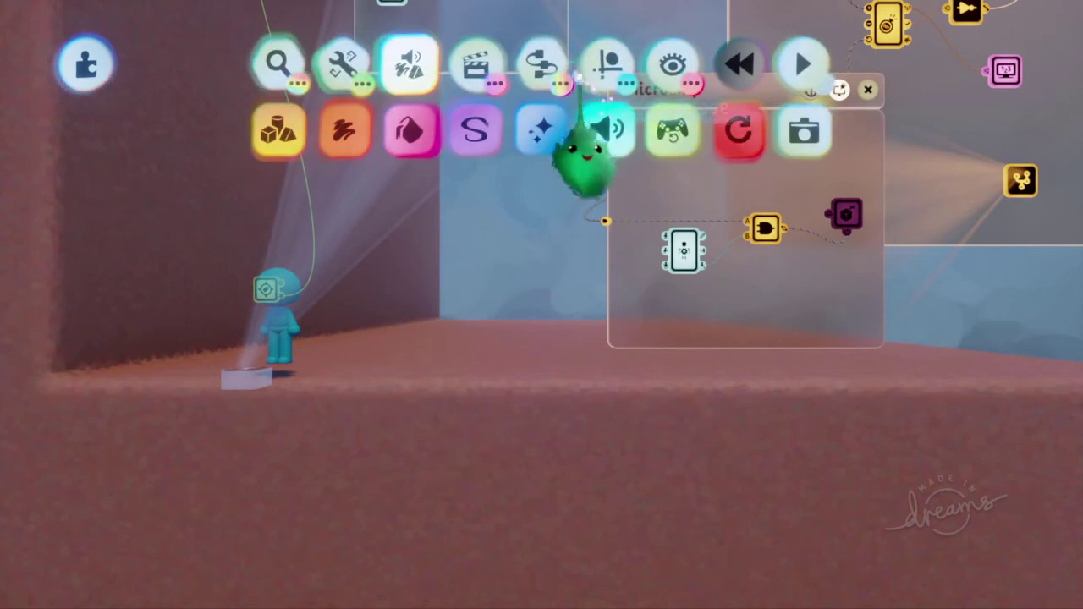
- Add a Calculator below the AND gate and wire its result to the gate's input B
click(542, 65)
click(630, 128)
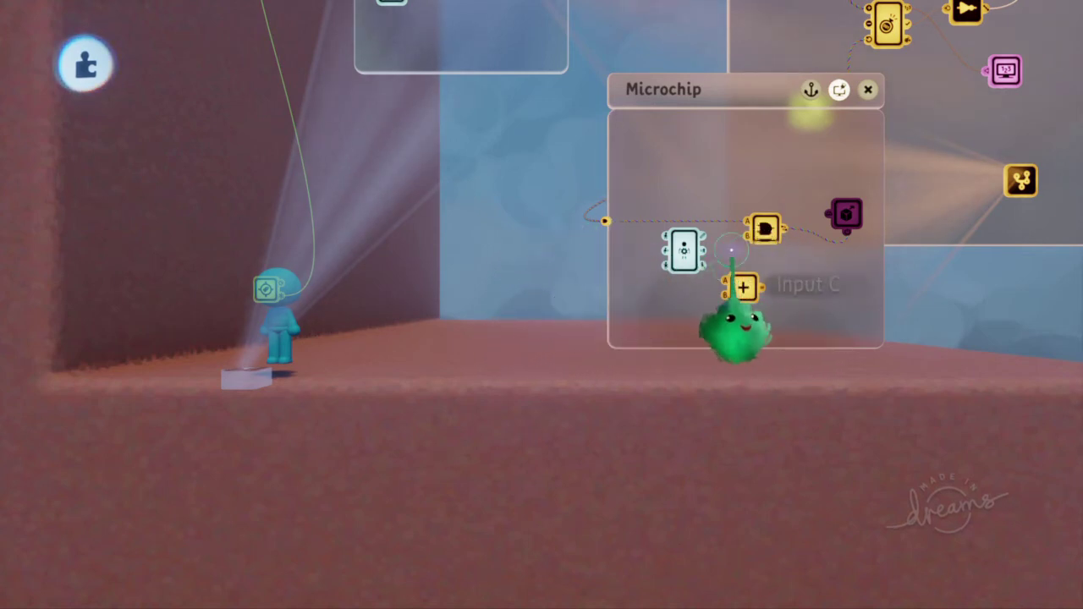
drag(696, 269, 695, 270)
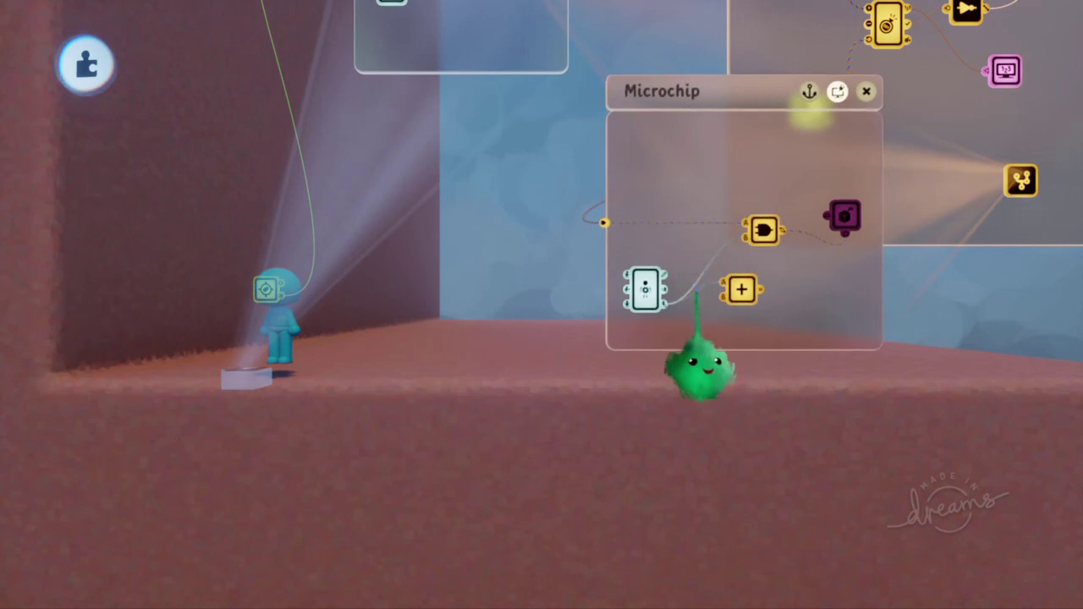
drag(747, 288, 737, 290)
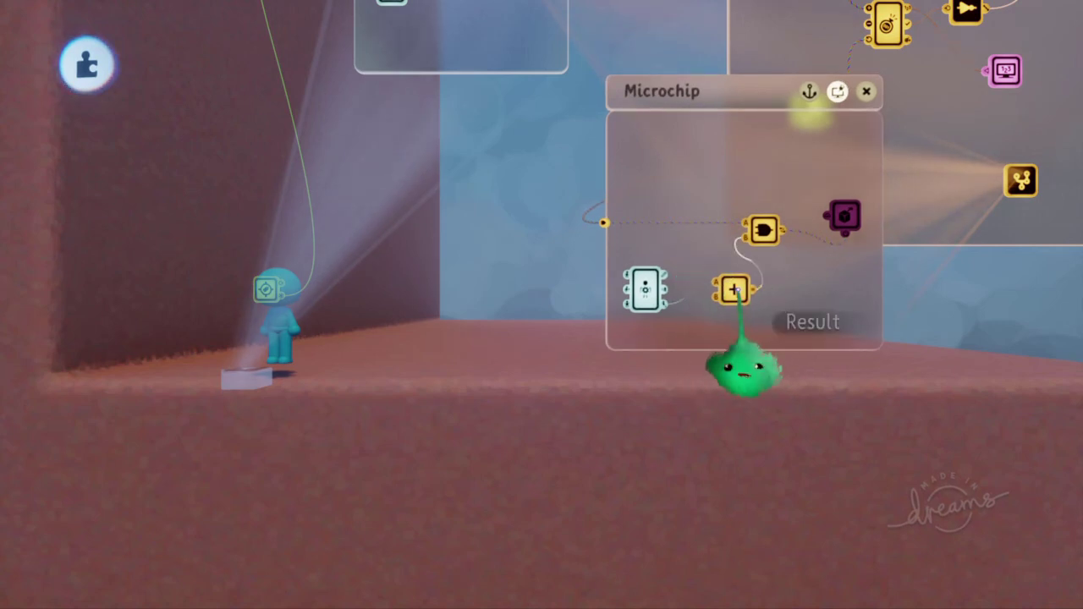
- Set the Calculator's operation to greater than, with Jump Descent feeding operand A, and close its settings
click(704, 288)
drag(513, 313, 924, 241)
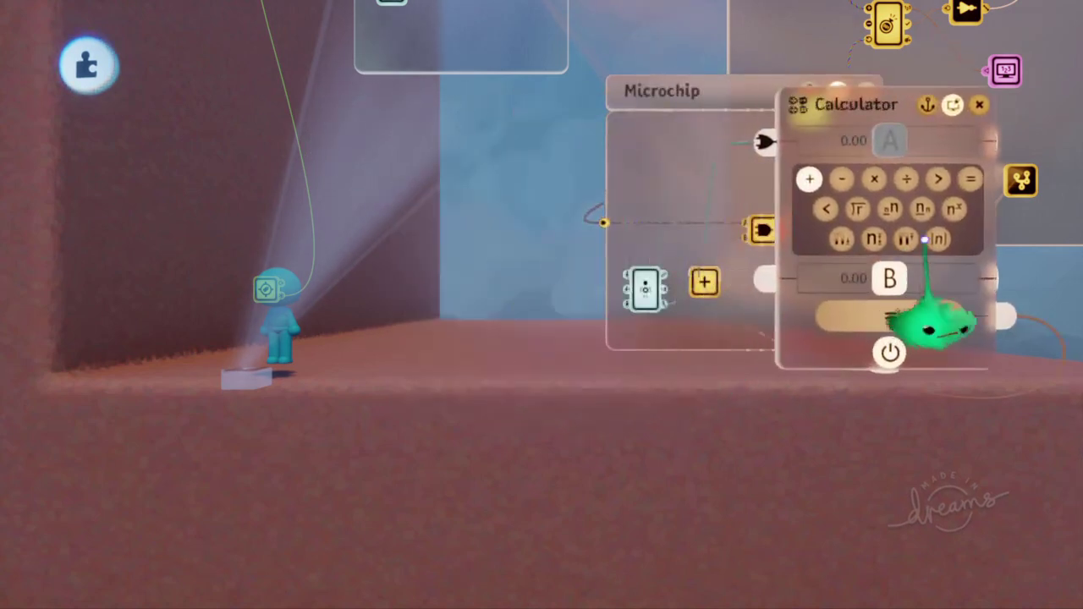
click(970, 179)
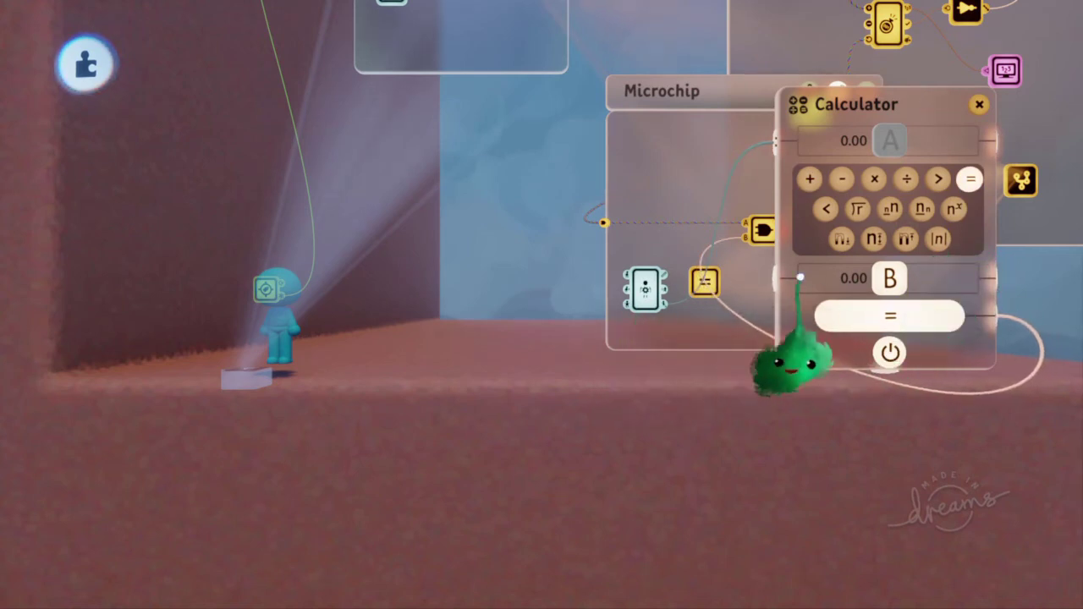
drag(858, 227, 898, 400)
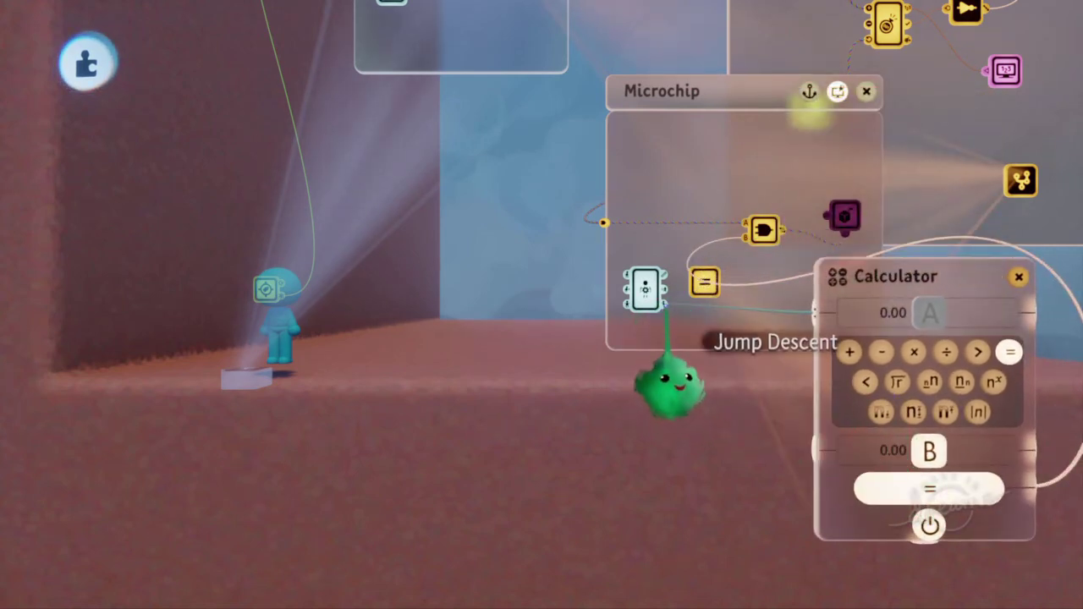
drag(918, 370, 877, 339)
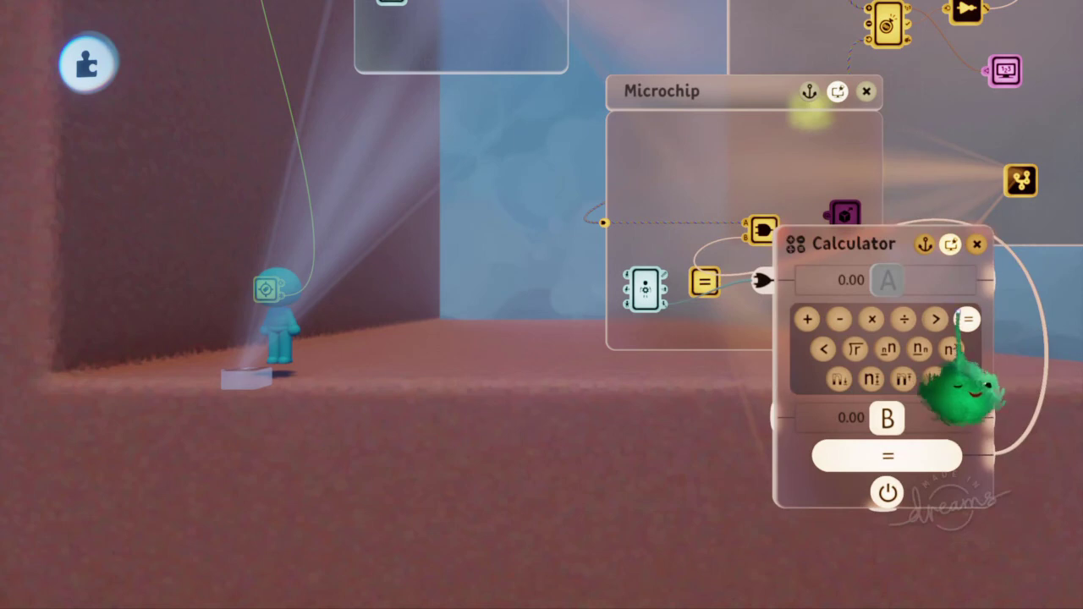
click(938, 319)
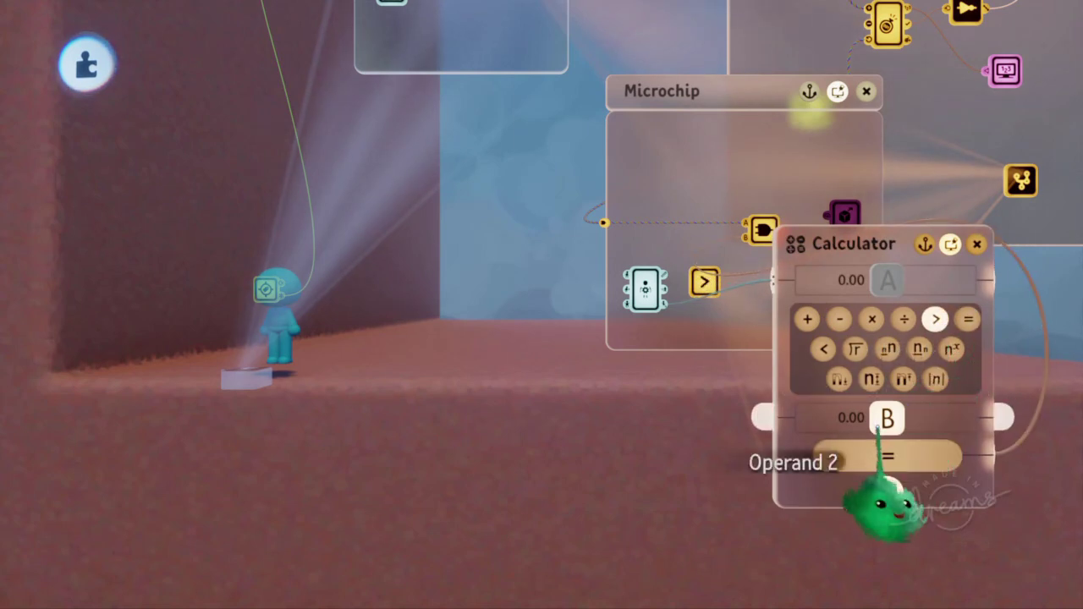
key(Escape)
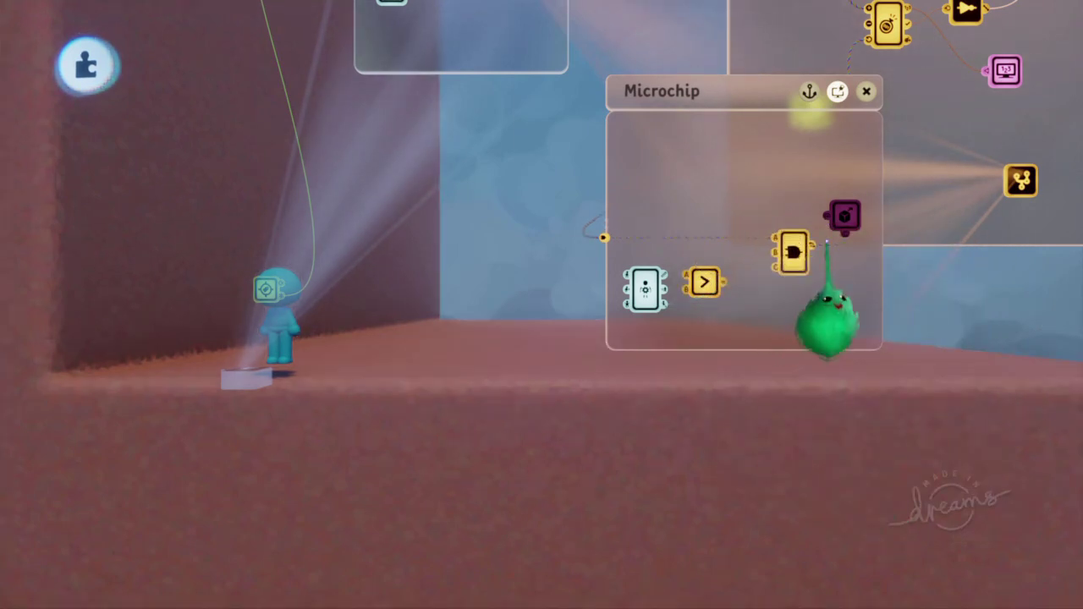
key(Escape)
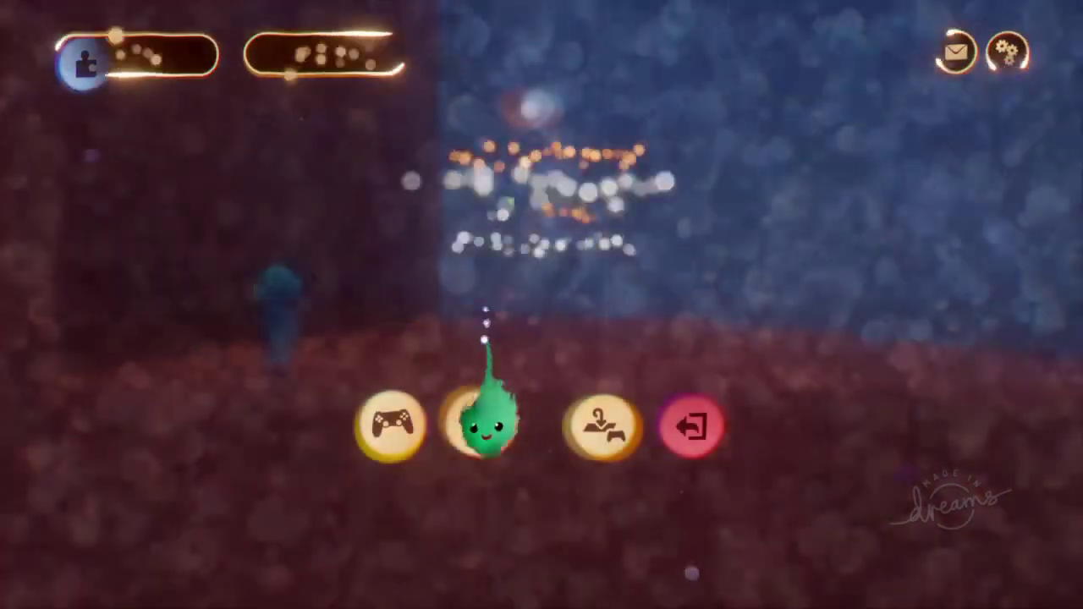